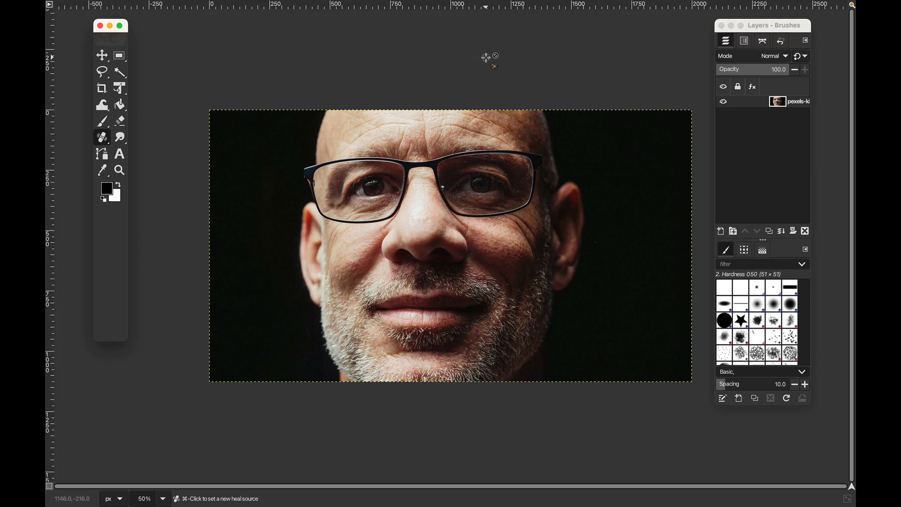
Step: Try to heal the long forehead wrinkle above the shaded eye using skin sampled just above it
{"action": "scroll", "coordinate": [451, 123], "scroll_direction": "up", "scroll_amount": 3}
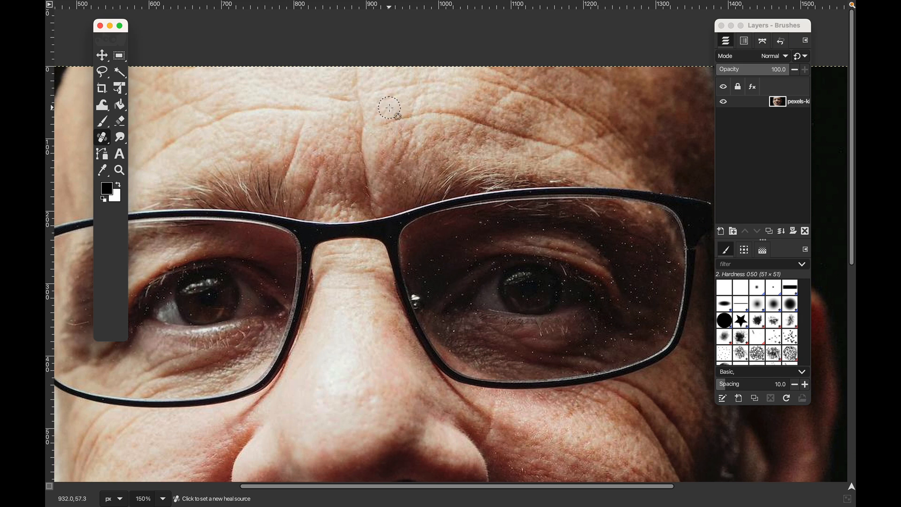
{"action": "left_click", "coordinate": [388, 107], "text": "super"}
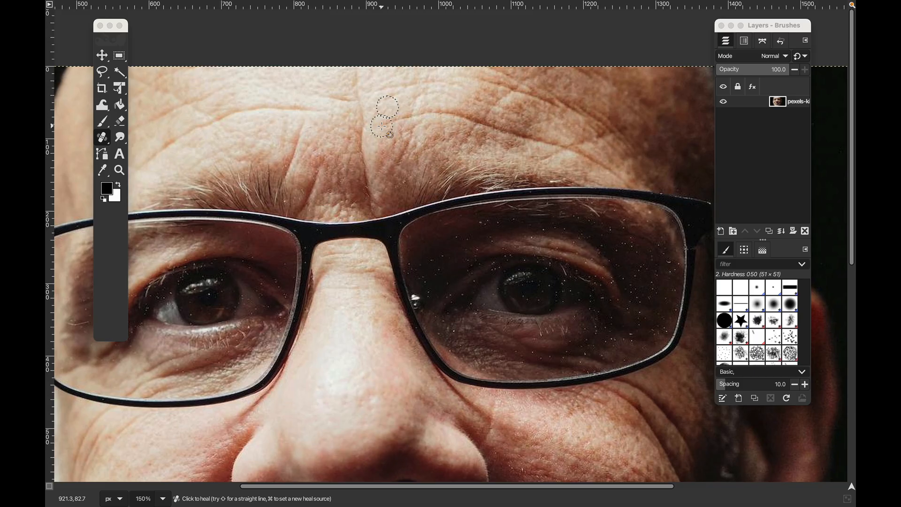
{"action": "mouse_move", "coordinate": [383, 127]}
{"action": "left_mouse_down"}
{"action": "mouse_move", "coordinate": [452, 115]}
{"action": "mouse_move", "coordinate": [544, 143]}
{"action": "left_mouse_up"}
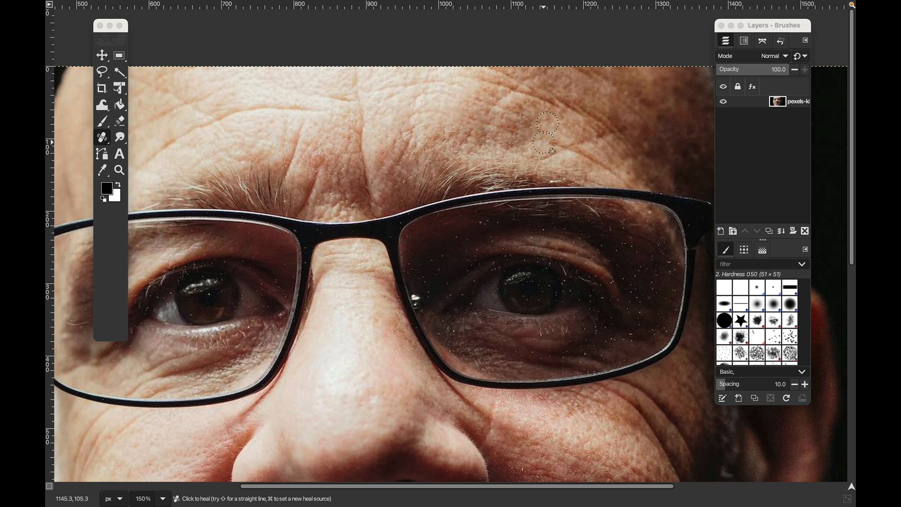
{"action": "left_click", "coordinate": [387, 108], "text": "super"}
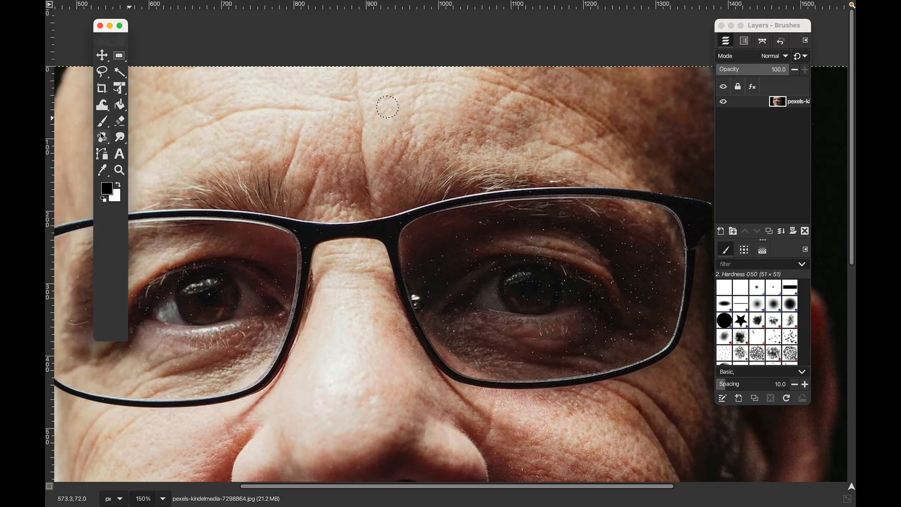
Step: Try the Clone tool over the same forehead wrinkle with skin sampled just above it, and undo the stroke
{"action": "left_click", "coordinate": [102, 137]}
{"action": "left_click", "coordinate": [142, 139]}
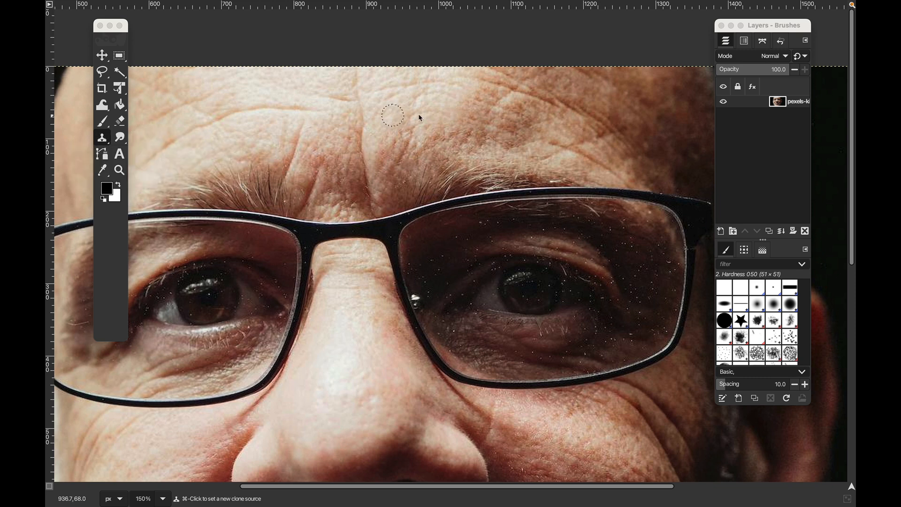
{"action": "left_click", "coordinate": [398, 113], "text": "super"}
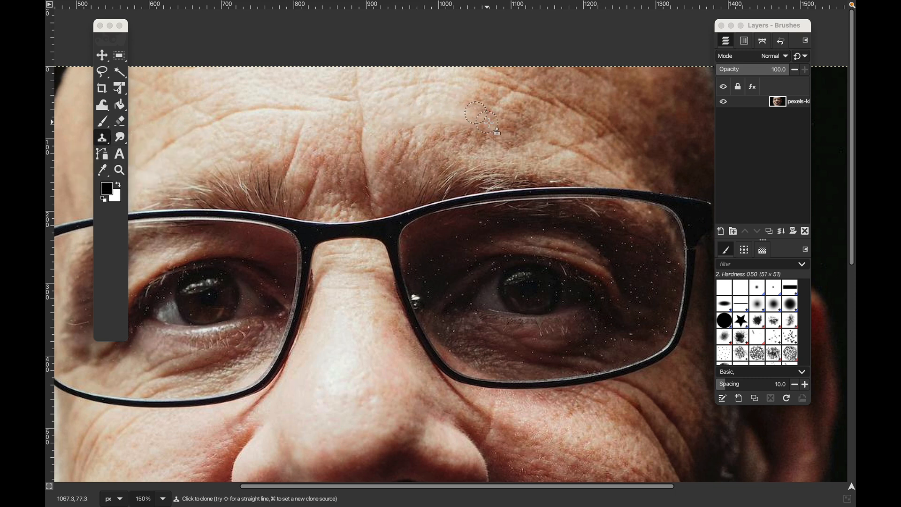
{"action": "left_click_drag", "start_coordinate": [516, 133], "coordinate": [421, 115]}
{"action": "key", "text": "super+z"}
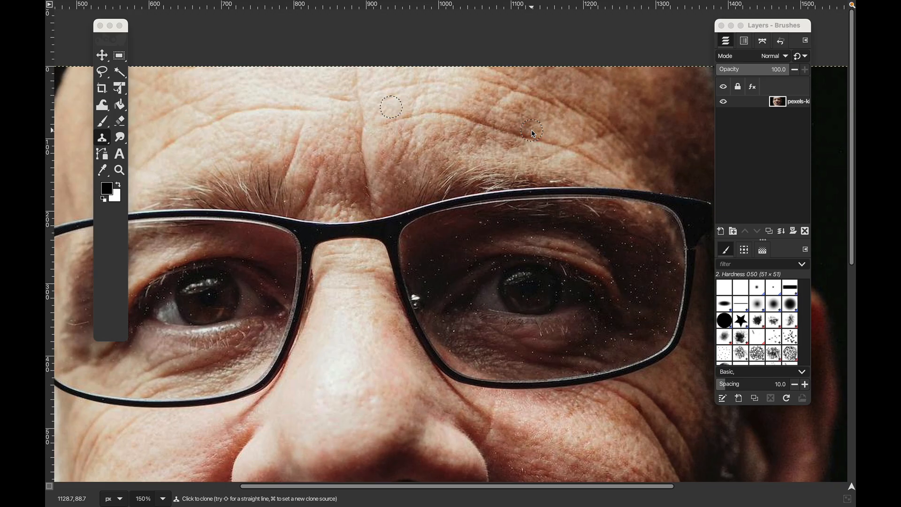
Step: Switch back to the Healing tool, resample the skin above the forehead wrinkle and try healing strokes along it
{"action": "left_click", "coordinate": [105, 136]}
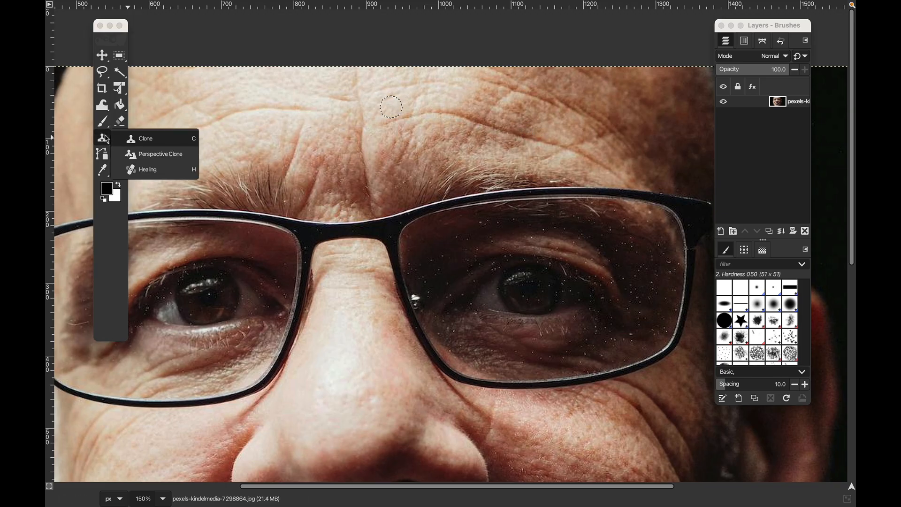
{"action": "left_click", "coordinate": [148, 170]}
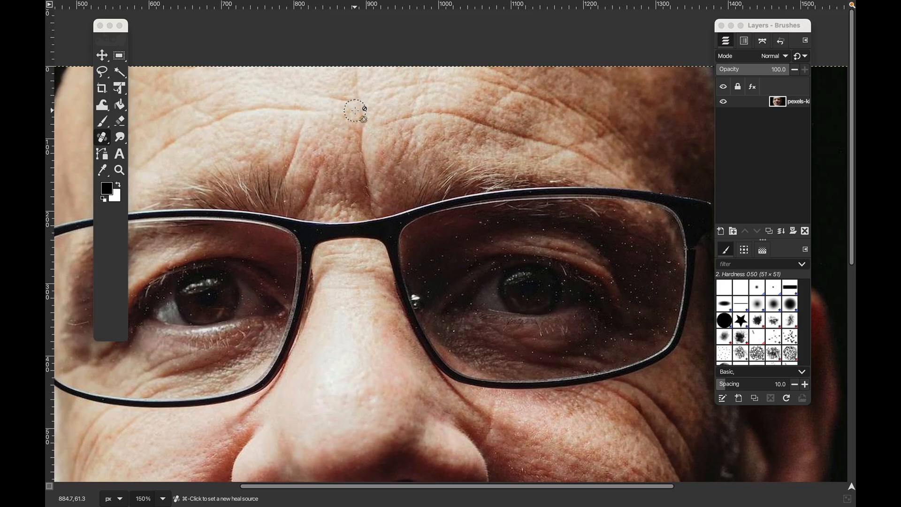
{"action": "left_click", "coordinate": [382, 107], "text": "super"}
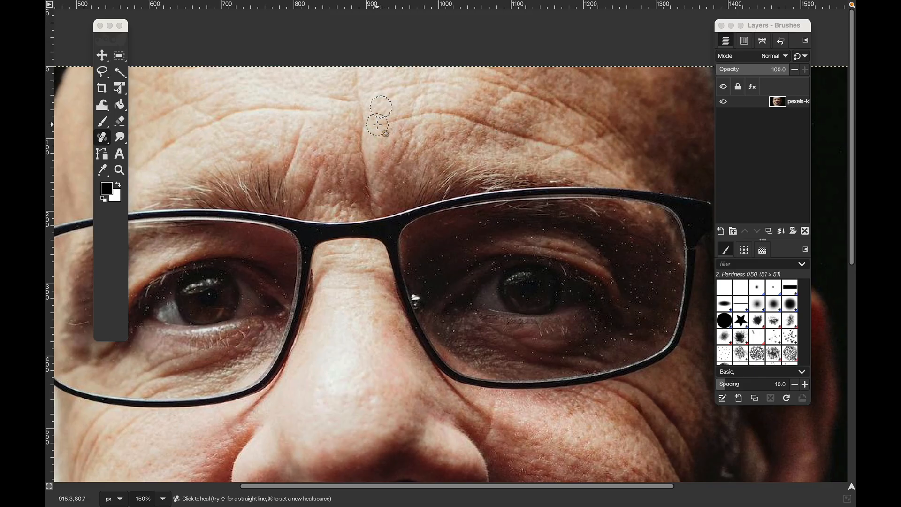
{"action": "mouse_move", "coordinate": [377, 124]}
{"action": "left_mouse_down"}
{"action": "mouse_move", "coordinate": [445, 116]}
{"action": "mouse_move", "coordinate": [556, 151]}
{"action": "left_mouse_up"}
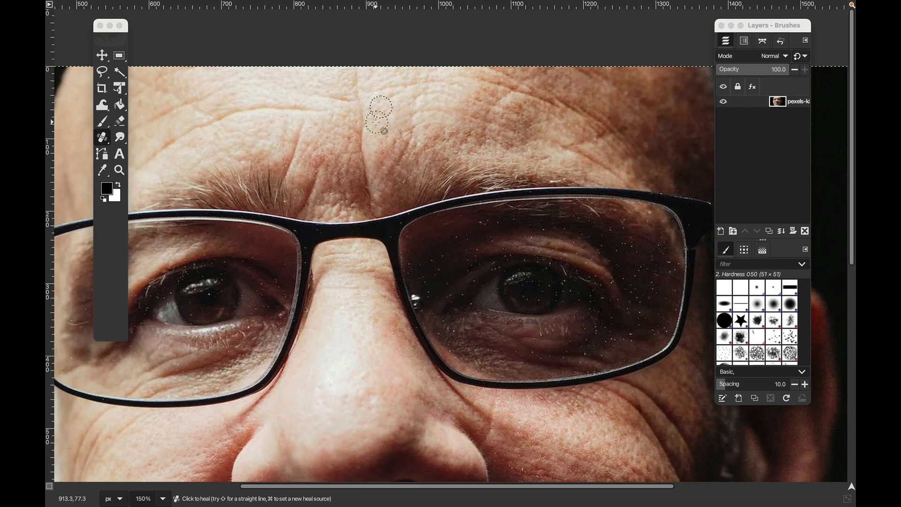
{"action": "mouse_move", "coordinate": [387, 122]}
{"action": "left_mouse_down"}
{"action": "mouse_move", "coordinate": [442, 115]}
{"action": "mouse_move", "coordinate": [523, 138]}
{"action": "left_mouse_up"}
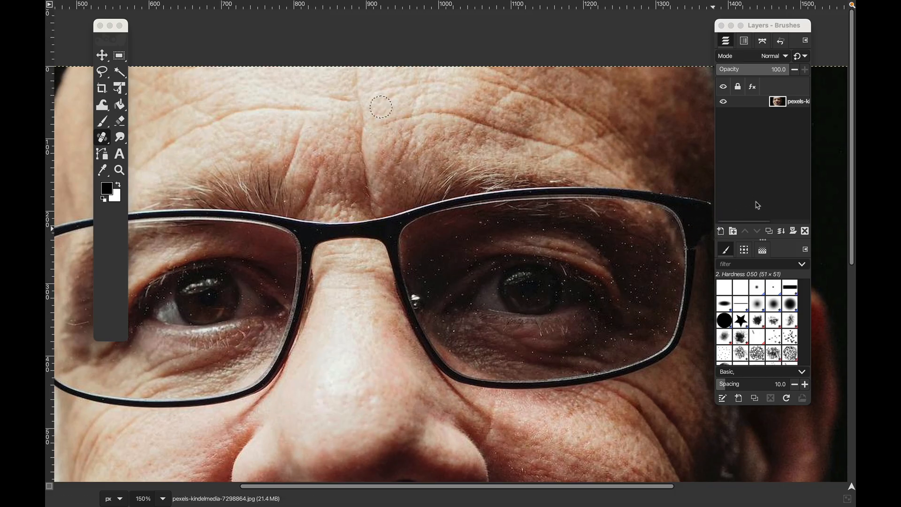
Step: Reset the heal source, sample skin near the image's upper edge and try to heal the faint upper forehead wrinkle
{"action": "scroll", "coordinate": [392, 91], "scroll_direction": "up", "scroll_amount": 2}
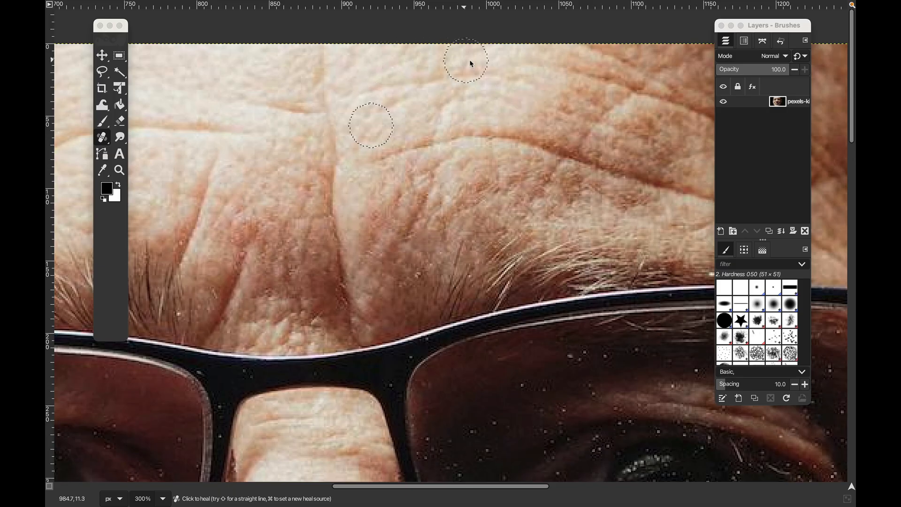
{"action": "key", "text": "super"}
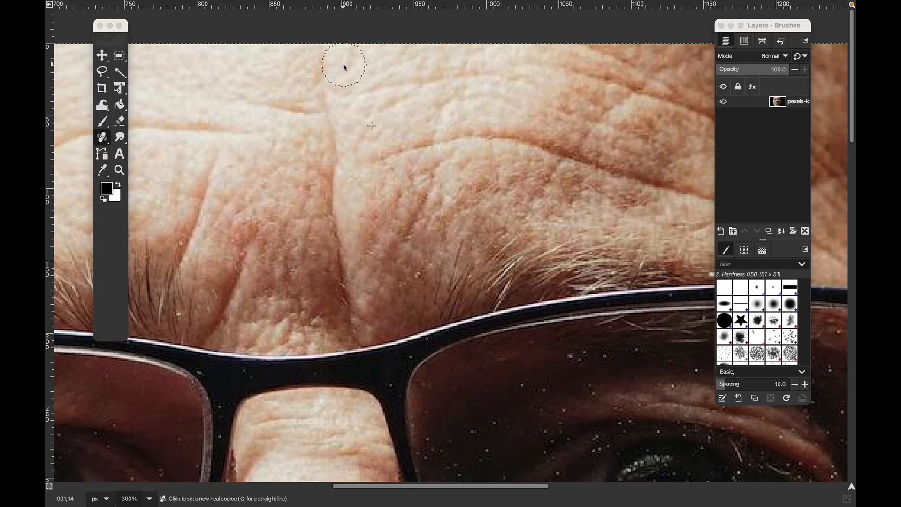
{"action": "key", "text": "super"}
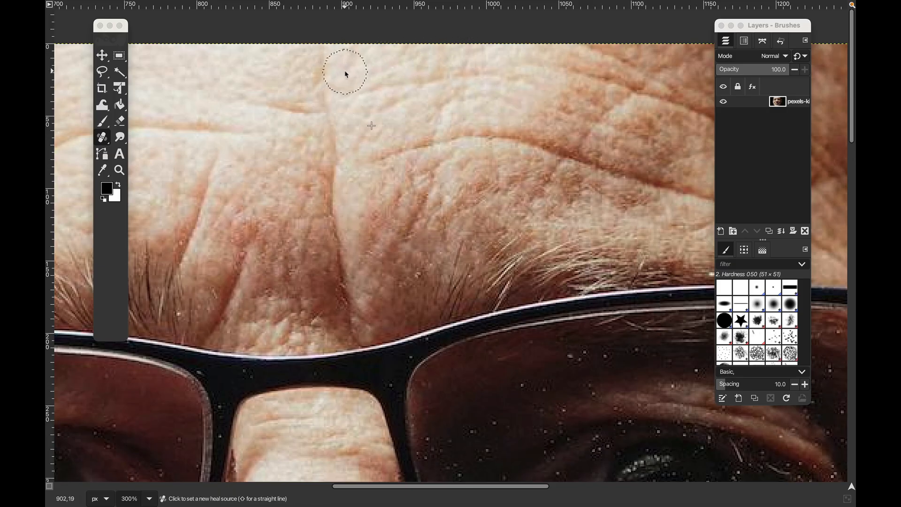
{"action": "left_click", "coordinate": [105, 141]}
{"action": "left_click", "coordinate": [142, 170]}
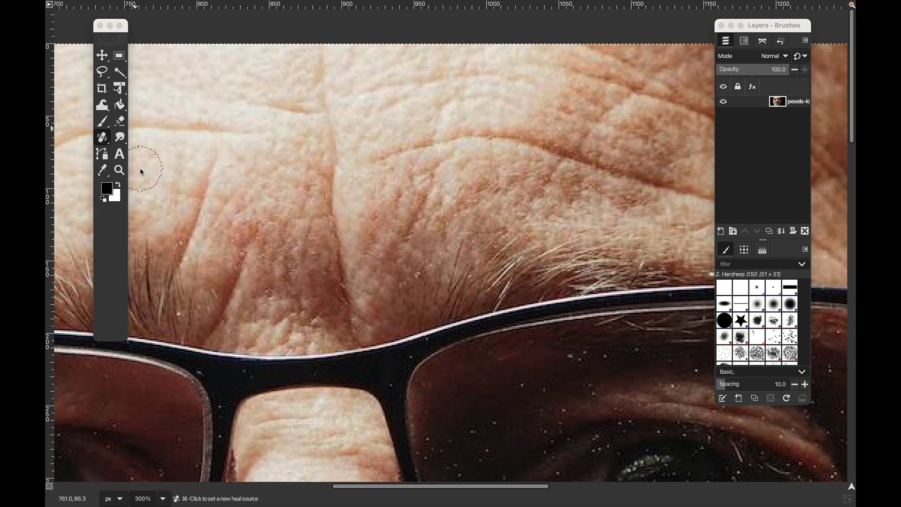
{"action": "key", "text": "super"}
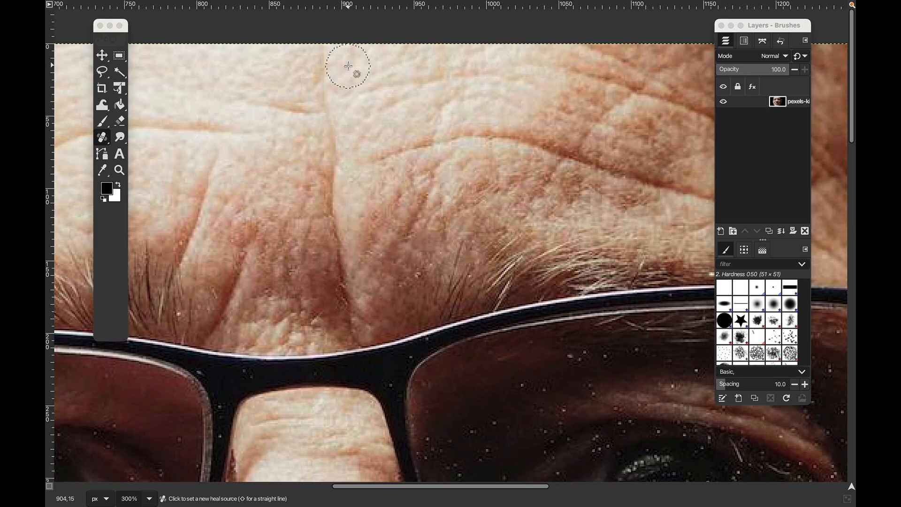
{"action": "left_click", "coordinate": [348, 65], "text": "super"}
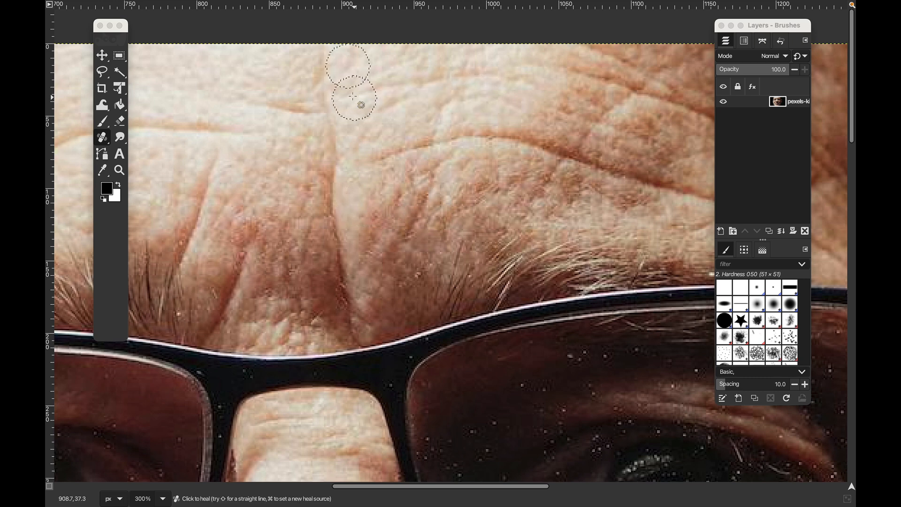
{"action": "left_click_drag", "start_coordinate": [349, 86], "coordinate": [505, 94]}
Step: Reduce the healing brush size to 17, resample the skin and try short healing strokes along the upper forehead wrinkle
{"action": "left_click", "coordinate": [339, 74], "text": "super"}
{"action": "key", "text": "bracketleft"}
{"action": "key", "text": "bracketleft"}
{"action": "key", "text": "bracketleft"}
{"action": "key", "text": "bracketleft"}
{"action": "key", "text": "bracketleft"}
{"action": "key", "text": "bracketleft"}
{"action": "key", "text": "bracketleft"}
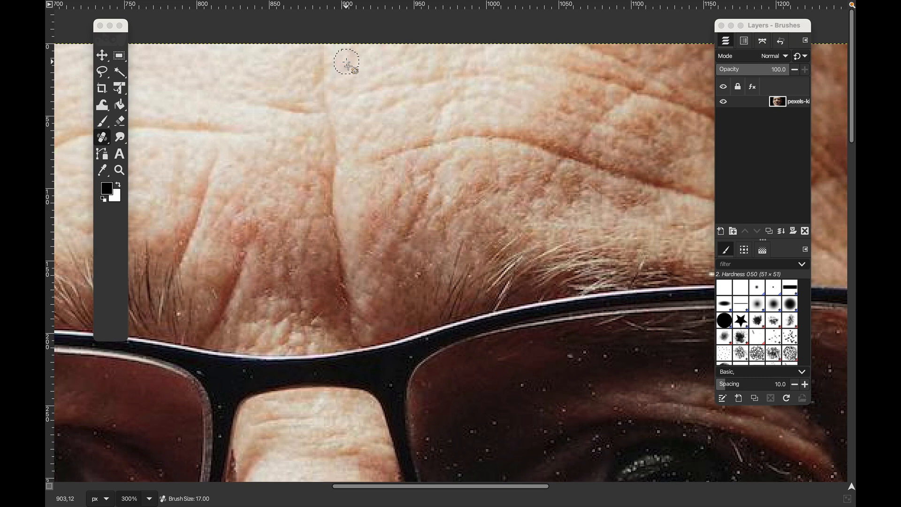
{"action": "left_click", "coordinate": [347, 62], "text": "super"}
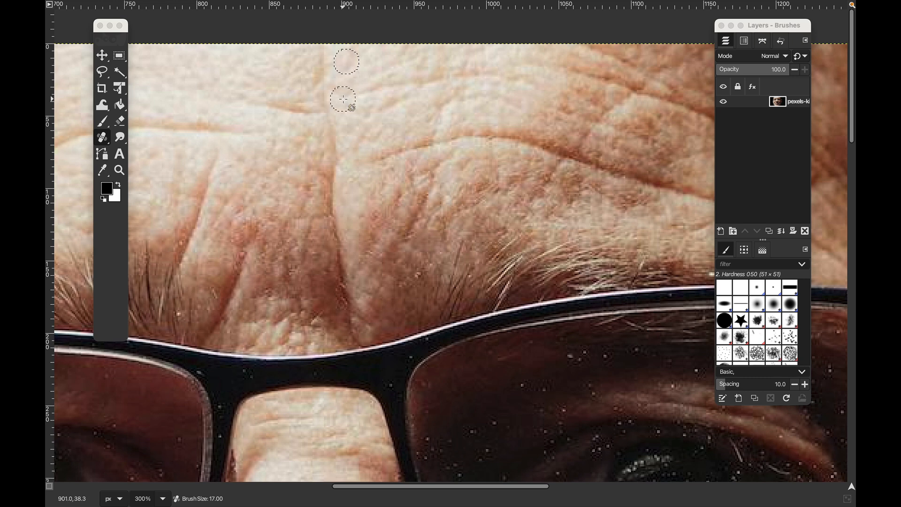
{"action": "mouse_move", "coordinate": [347, 99]}
{"action": "left_mouse_down"}
{"action": "mouse_move", "coordinate": [504, 82]}
{"action": "mouse_move", "coordinate": [460, 74]}
{"action": "mouse_move", "coordinate": [365, 85]}
{"action": "mouse_move", "coordinate": [470, 82]}
{"action": "mouse_move", "coordinate": [403, 77]}
{"action": "mouse_move", "coordinate": [372, 86]}
{"action": "left_mouse_up"}
{"action": "left_click_drag", "start_coordinate": [375, 84], "coordinate": [437, 77]}
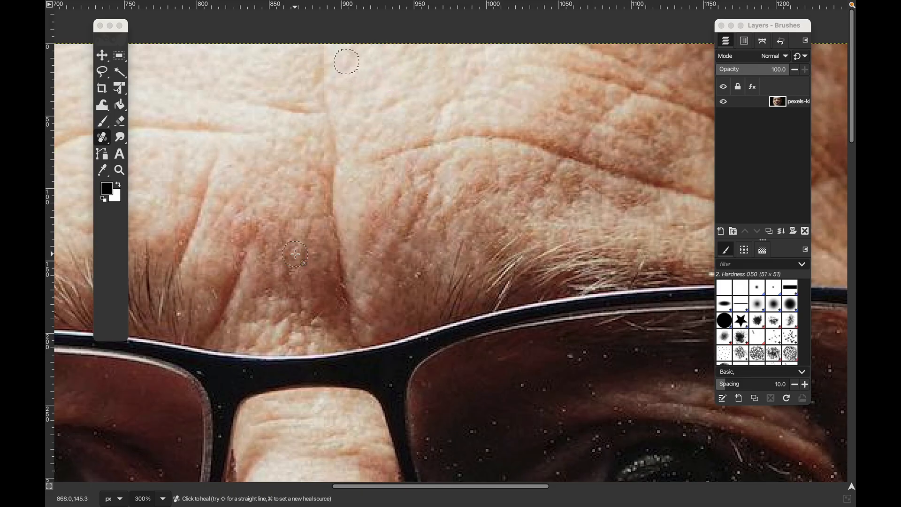
{"action": "key", "text": "super"}
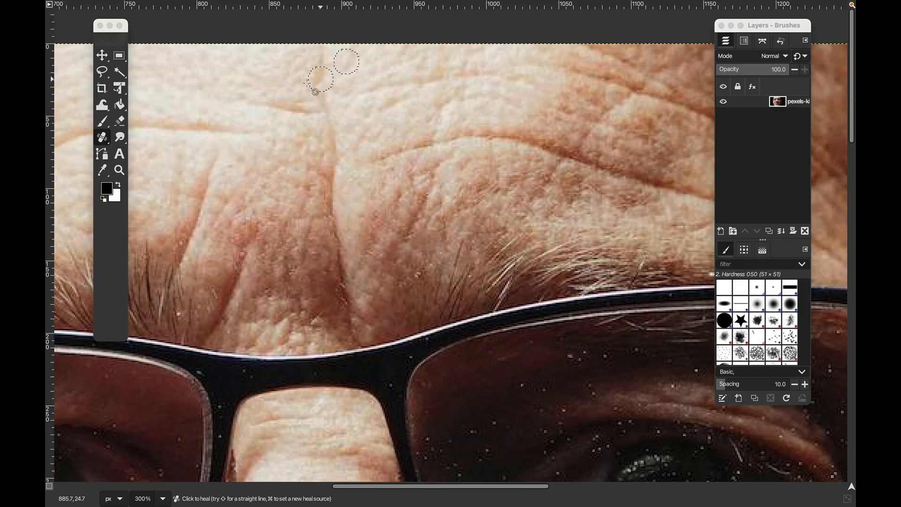
Step: Outline the faint upper forehead wrinkle with a closed Free Select selection
{"action": "left_click", "coordinate": [103, 72]}
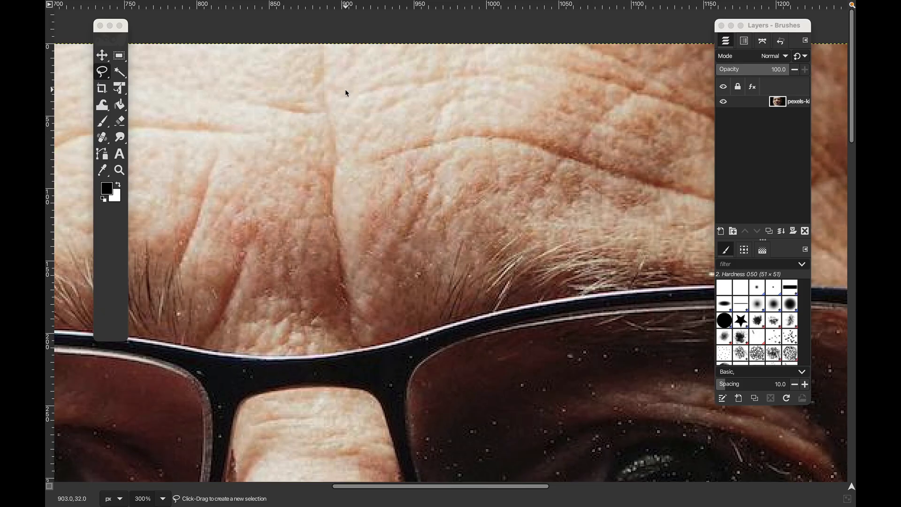
{"action": "left_click_drag", "start_coordinate": [346, 89], "coordinate": [385, 81]}
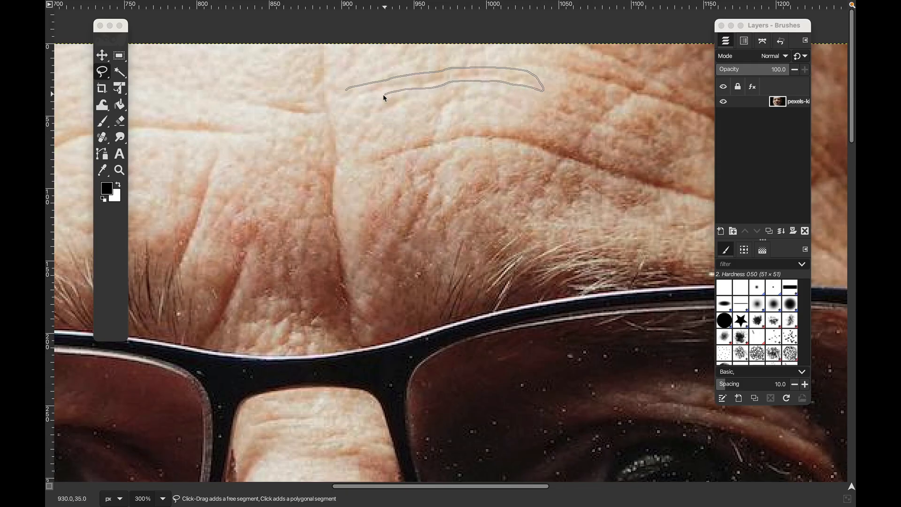
{"action": "left_click", "coordinate": [346, 90]}
{"action": "key", "text": "Return"}
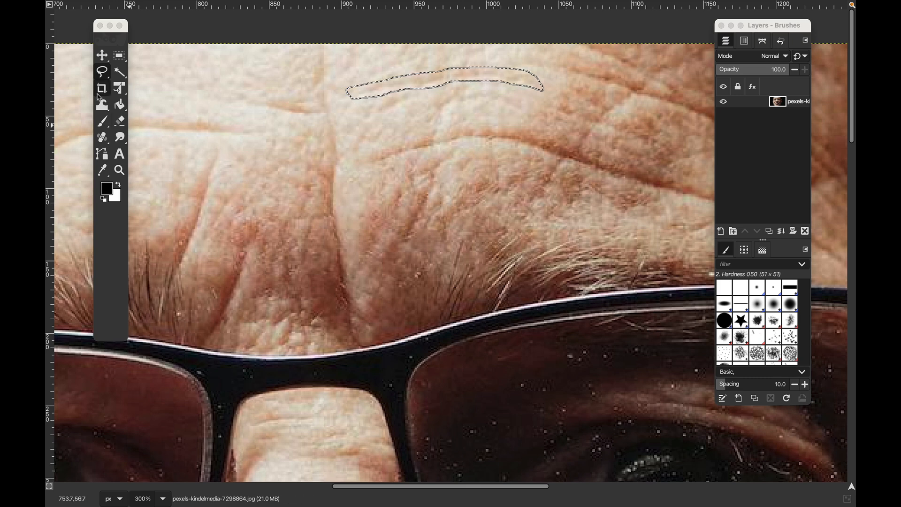
Step: Heal the selected upper wrinkle with brush size 24 and skin sampled above it, and clear the selection
{"action": "left_click", "coordinate": [100, 141]}
{"action": "left_click", "coordinate": [155, 173]}
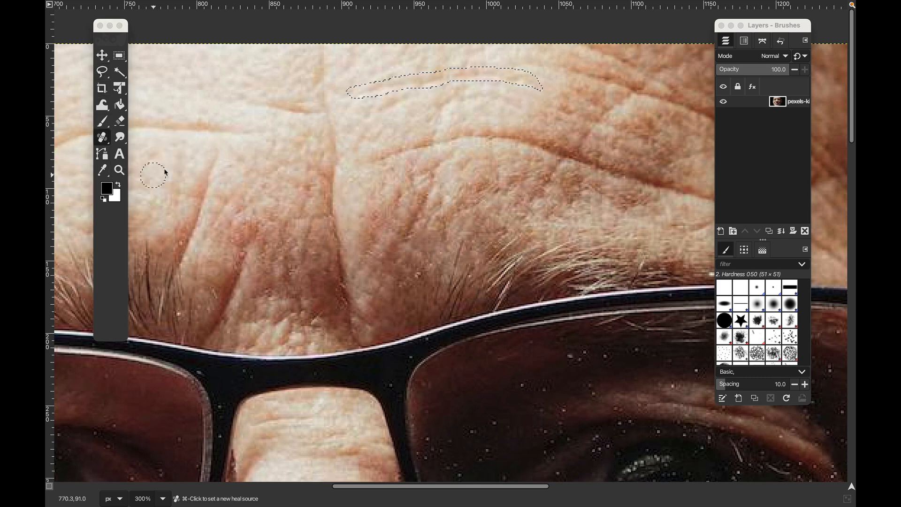
{"action": "key", "text": "bracketright"}
{"action": "key", "text": "bracketright"}
{"action": "key", "text": "bracketright"}
{"action": "key", "text": "bracketright"}
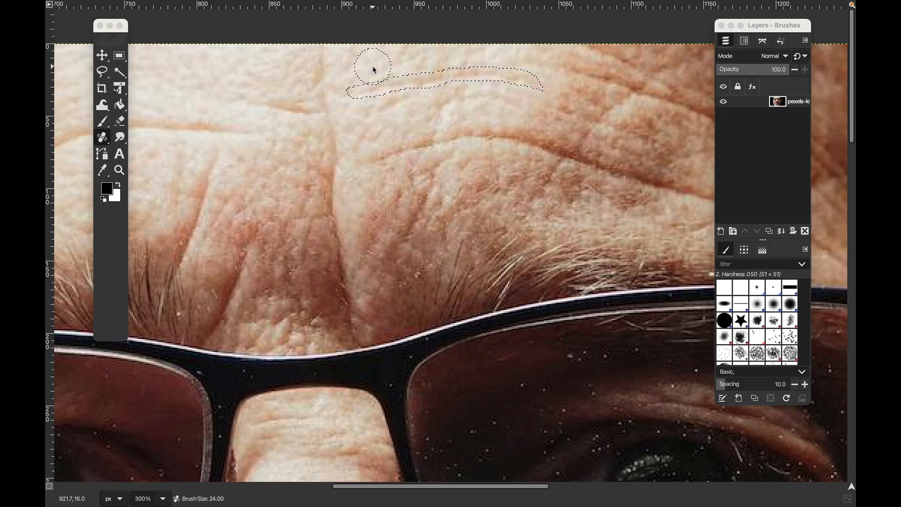
{"action": "key", "text": "bracketright"}
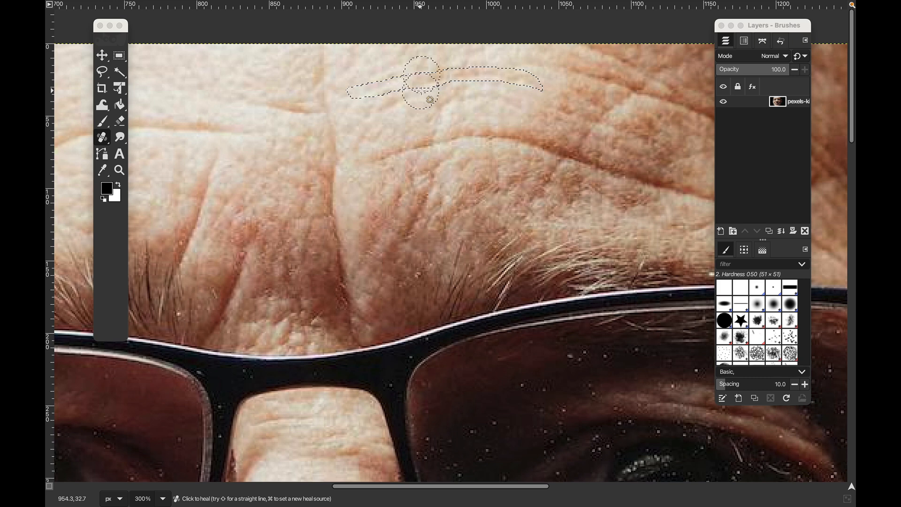
{"action": "left_click_drag", "start_coordinate": [459, 92], "coordinate": [481, 87]}
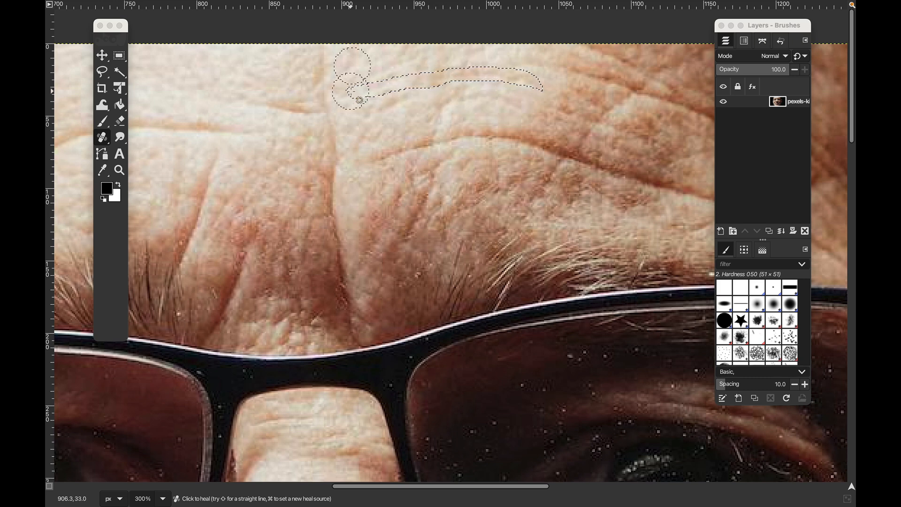
{"action": "mouse_move", "coordinate": [453, 83]}
{"action": "left_mouse_down"}
{"action": "mouse_move", "coordinate": [480, 85]}
{"action": "mouse_move", "coordinate": [402, 80]}
{"action": "mouse_move", "coordinate": [539, 91]}
{"action": "left_mouse_up"}
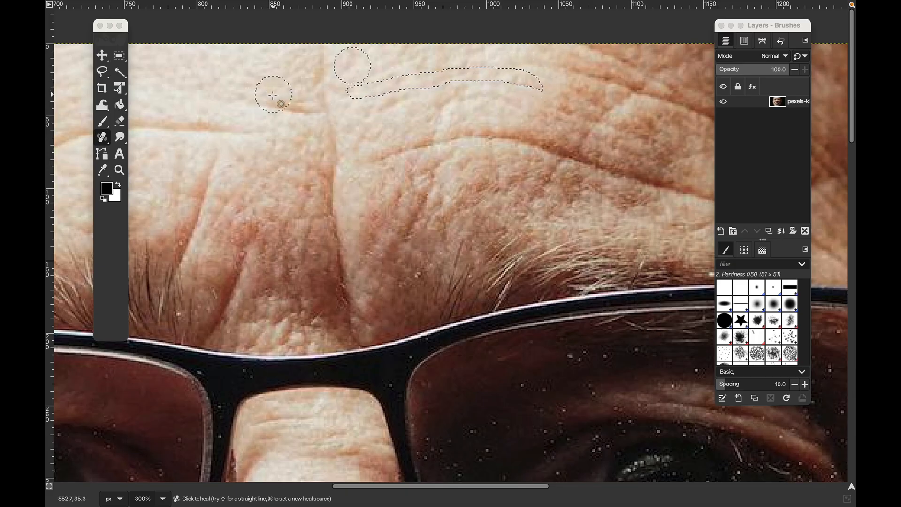
{"action": "key", "text": "super"}
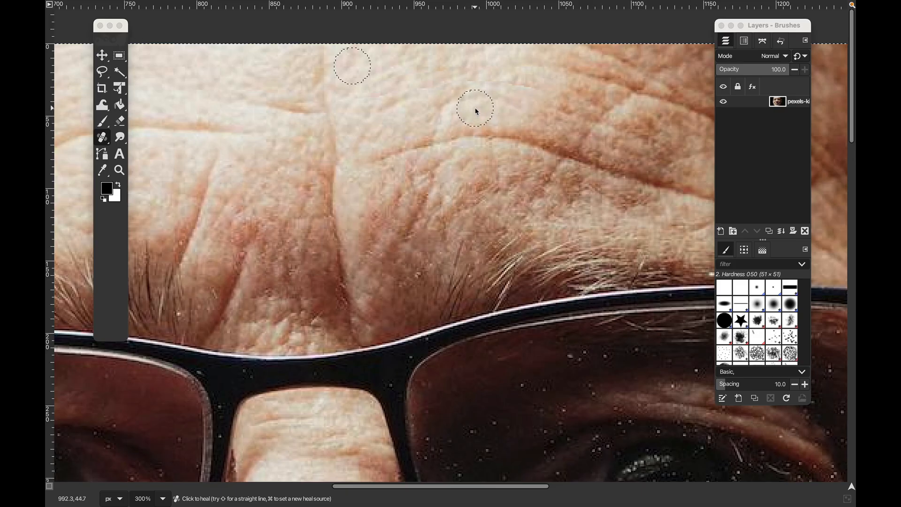
Step: Reset the heal source, sample skin above the lower forehead wrinkle and try to heal along it without a selection
{"action": "key", "text": "super"}
{"action": "left_click_drag", "start_coordinate": [103, 138], "coordinate": [141, 169]}
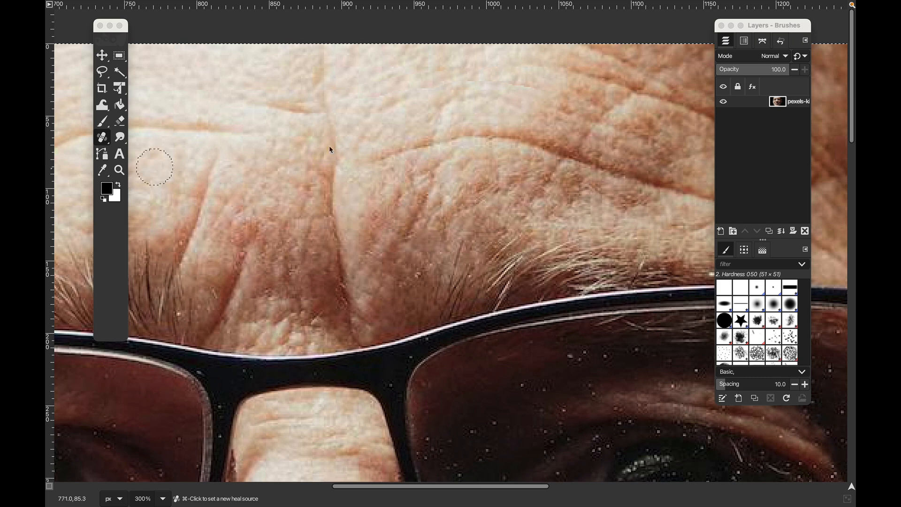
{"action": "key", "text": "super"}
{"action": "left_click", "coordinate": [486, 108], "text": "super"}
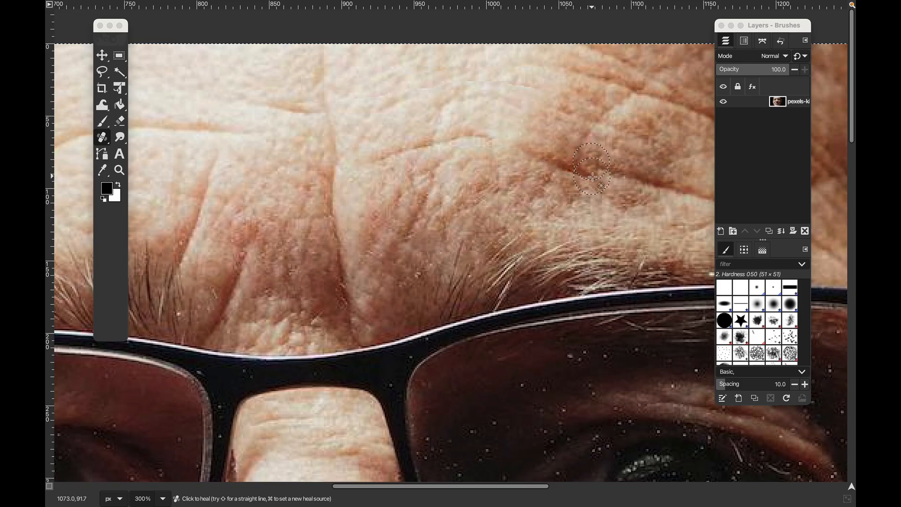
{"action": "left_click_drag", "start_coordinate": [612, 189], "coordinate": [639, 209]}
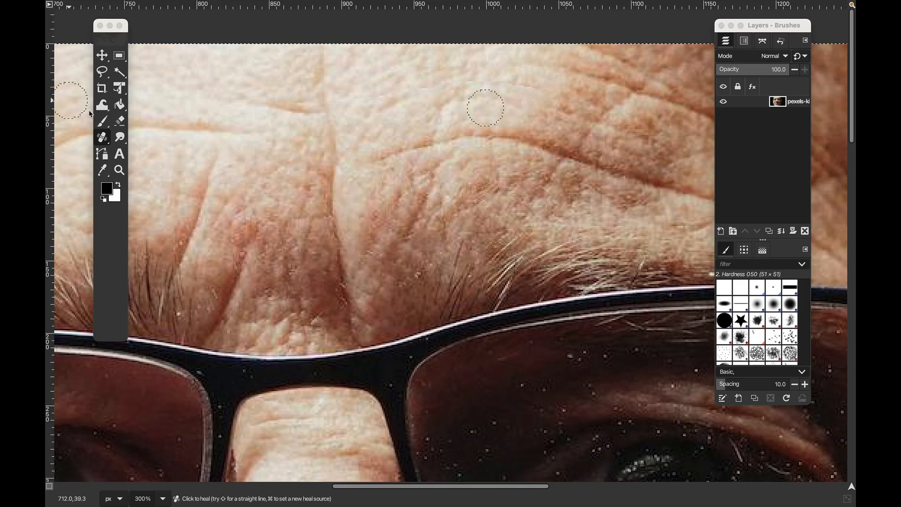
Step: Outline the long curved lower forehead wrinkle above the right-hand eyebrow with a closed Free Select selection
{"action": "left_click", "coordinate": [101, 71]}
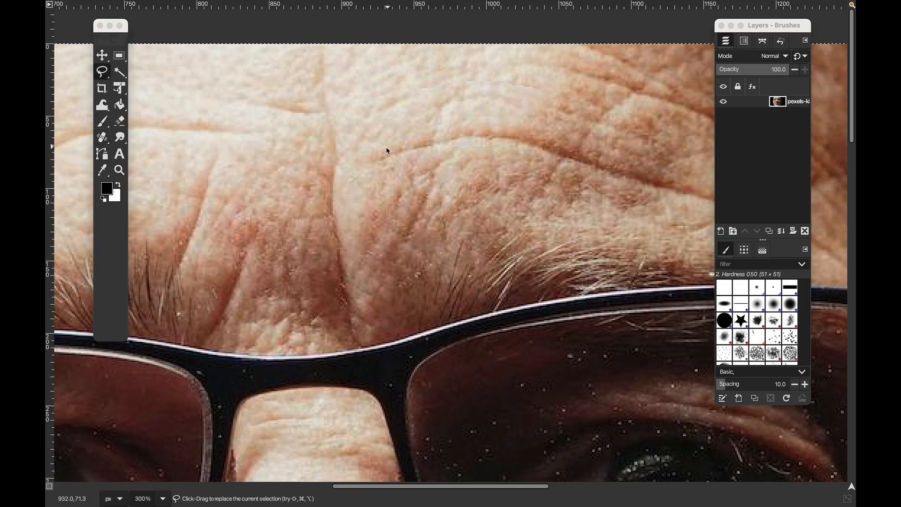
{"action": "left_click_drag", "start_coordinate": [367, 151], "coordinate": [424, 140]}
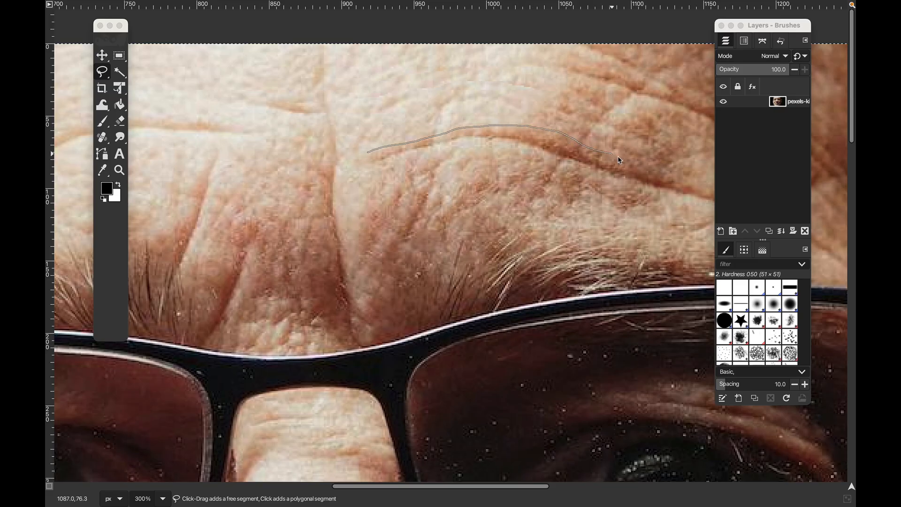
{"action": "mouse_move", "coordinate": [653, 172]}
{"action": "left_mouse_down"}
{"action": "mouse_move", "coordinate": [705, 188]}
{"action": "mouse_move", "coordinate": [710, 199]}
{"action": "mouse_move", "coordinate": [630, 187]}
{"action": "left_mouse_up"}
{"action": "left_click_drag", "start_coordinate": [578, 171], "coordinate": [526, 153]}
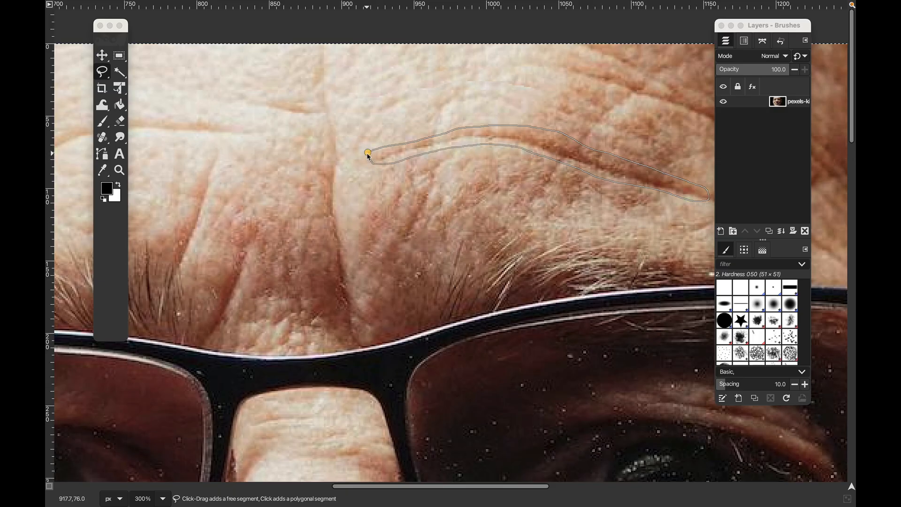
{"action": "left_click_drag", "start_coordinate": [367, 154], "coordinate": [367, 153]}
Step: Heal the selected lower forehead wrinkle along its whole length, sampling skin just above its middle and its inner end
{"action": "left_click", "coordinate": [102, 138]}
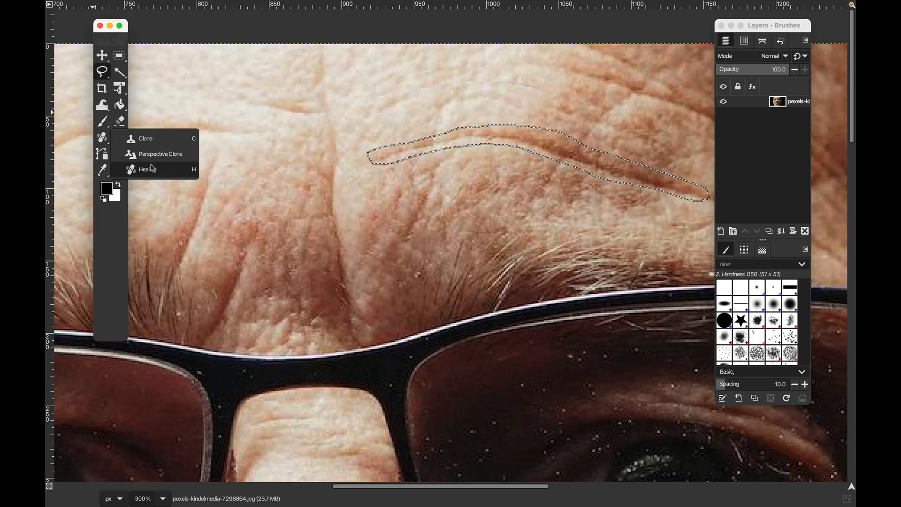
{"action": "left_click", "coordinate": [149, 169]}
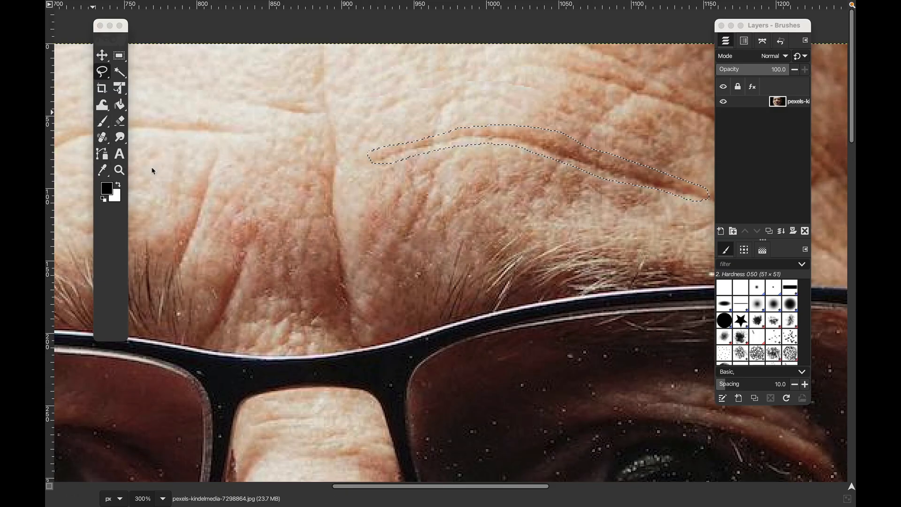
{"action": "left_click", "coordinate": [516, 106], "text": "super"}
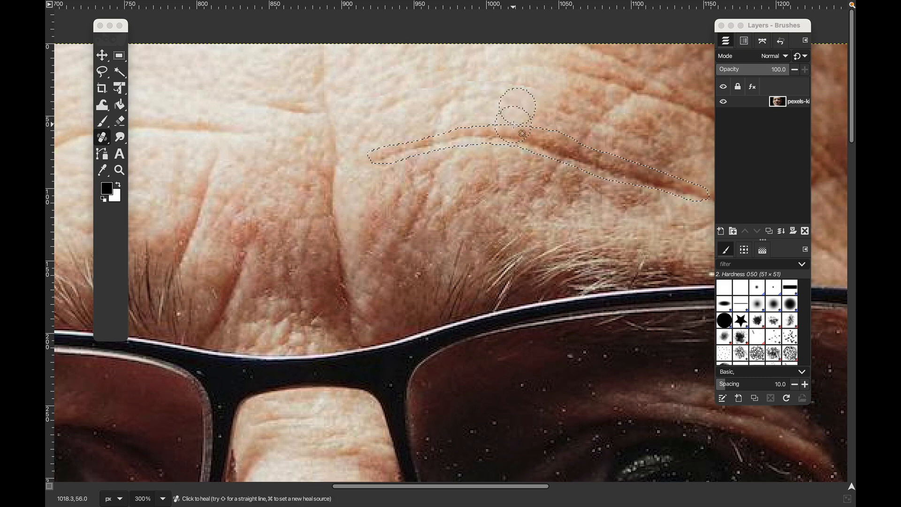
{"action": "mouse_move", "coordinate": [514, 124]}
{"action": "left_mouse_down"}
{"action": "mouse_move", "coordinate": [620, 192]}
{"action": "mouse_move", "coordinate": [566, 158]}
{"action": "mouse_move", "coordinate": [628, 176]}
{"action": "mouse_move", "coordinate": [606, 162]}
{"action": "mouse_move", "coordinate": [692, 191]}
{"action": "left_mouse_up"}
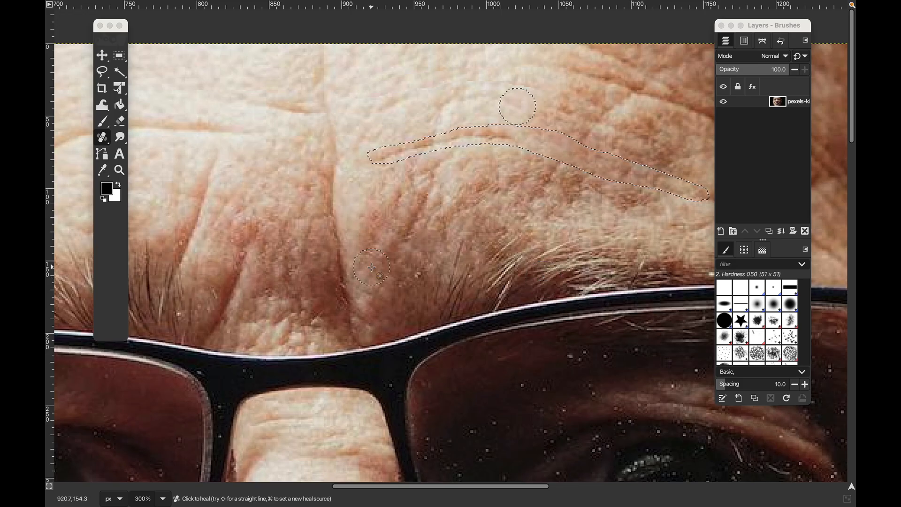
{"action": "left_click", "coordinate": [382, 121], "text": "super"}
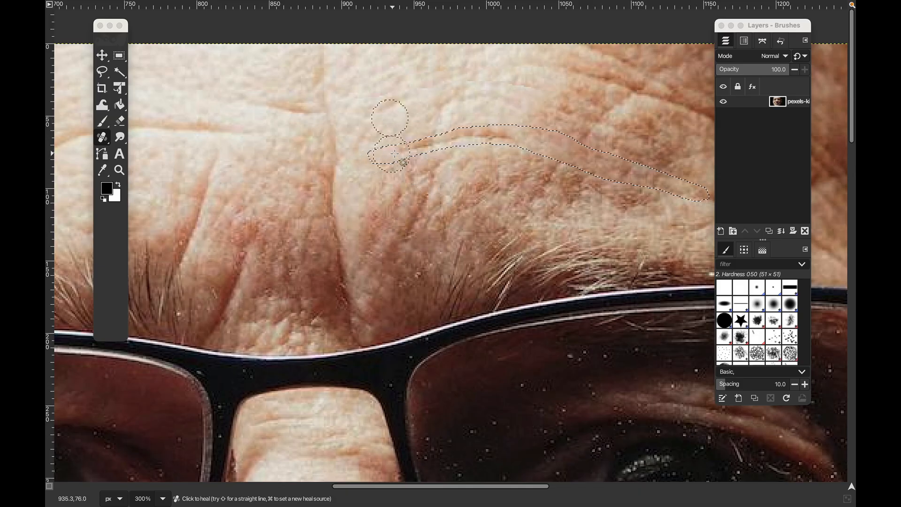
{"action": "mouse_move", "coordinate": [395, 154]}
{"action": "left_mouse_down"}
{"action": "mouse_move", "coordinate": [459, 139]}
{"action": "mouse_move", "coordinate": [521, 144]}
{"action": "mouse_move", "coordinate": [394, 149]}
{"action": "left_mouse_up"}
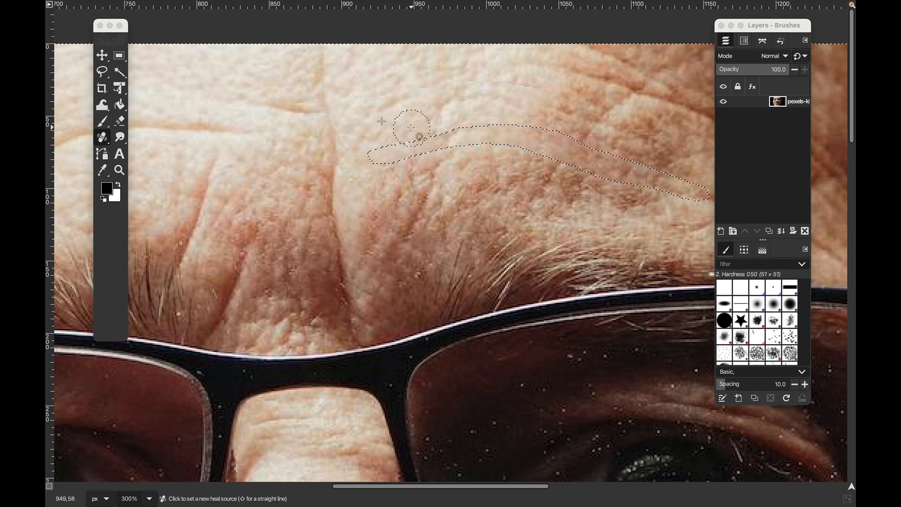
Step: Resample skin above the wrinkle's inner end, even out the selected area with further healing strokes, and clear the selection
{"action": "left_click", "coordinate": [374, 119], "text": "super"}
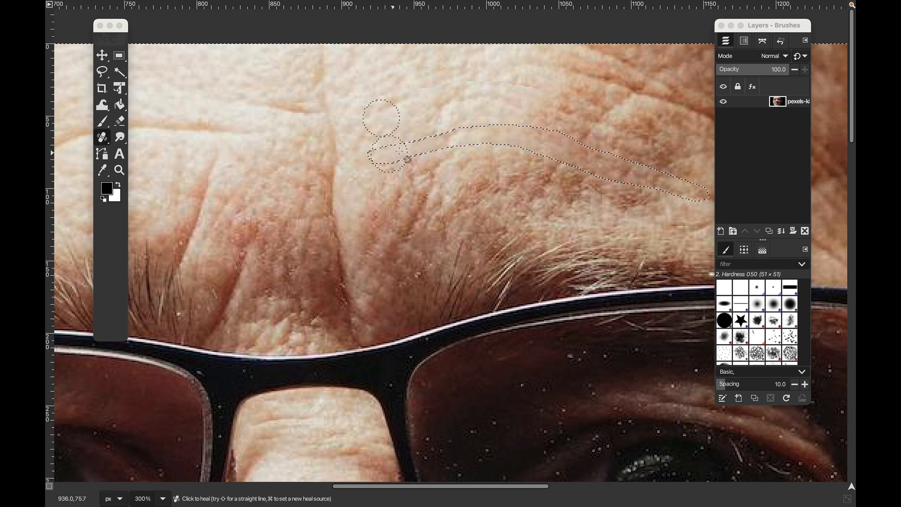
{"action": "left_click_drag", "start_coordinate": [524, 137], "coordinate": [575, 153]}
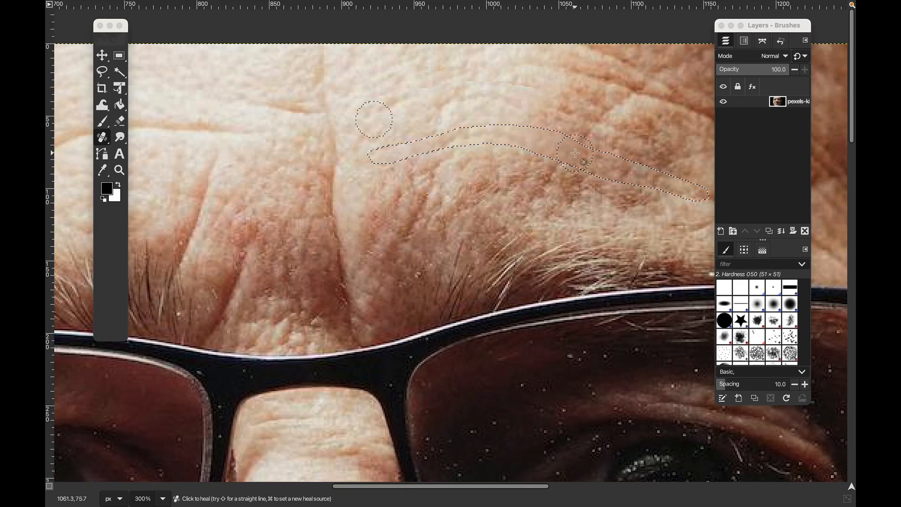
{"action": "key", "text": "super+z"}
{"action": "left_click", "coordinate": [370, 122], "text": "super"}
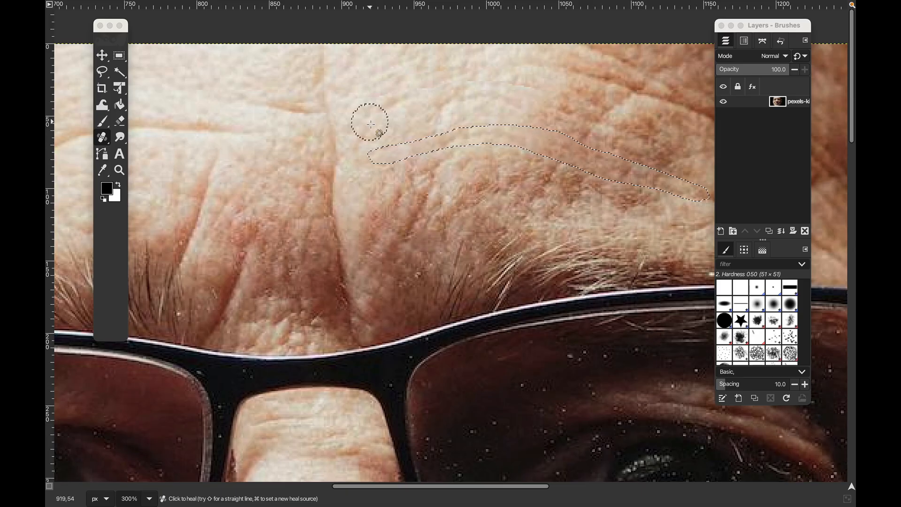
{"action": "mouse_move", "coordinate": [378, 157]}
{"action": "left_mouse_down"}
{"action": "mouse_move", "coordinate": [404, 164]}
{"action": "mouse_move", "coordinate": [489, 141]}
{"action": "mouse_move", "coordinate": [532, 145]}
{"action": "left_mouse_up"}
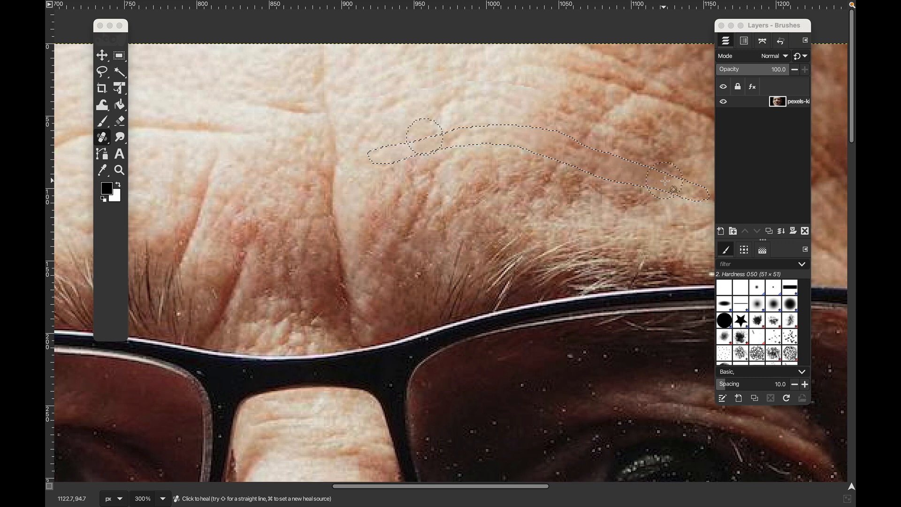
{"action": "left_click", "coordinate": [371, 120], "text": "super"}
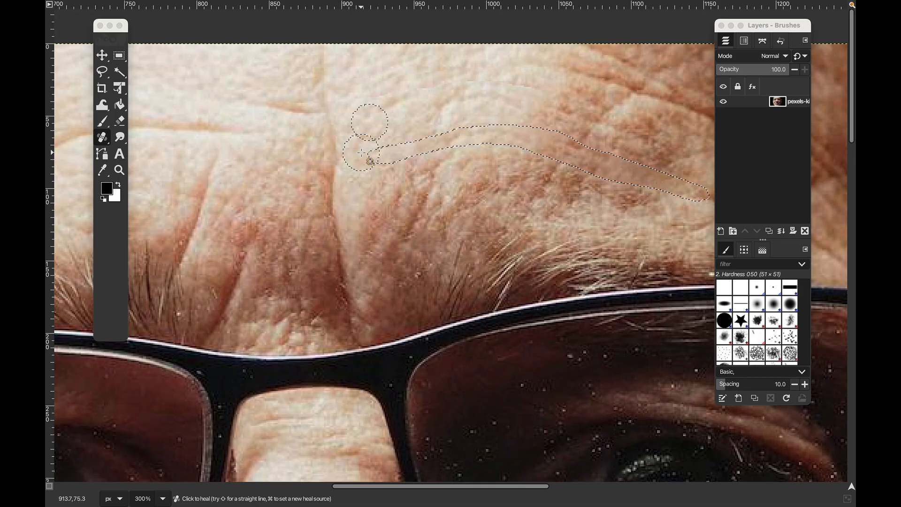
{"action": "key", "text": "shift"}
{"action": "key", "text": "super+shift+a"}
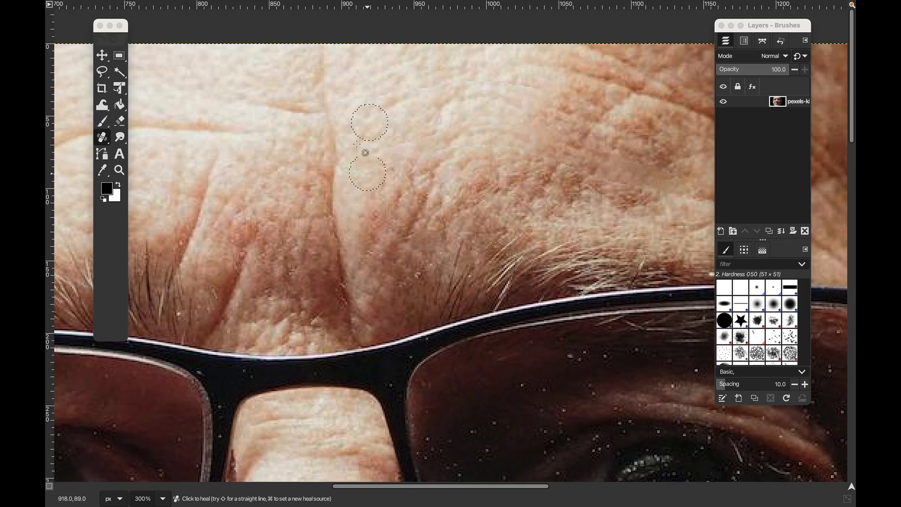
Step: Heal the long wrinkle above the left-hand eyebrow out to the temple, using skin sampled from the forehead above it
{"action": "scroll", "coordinate": [364, 159], "scroll_direction": "up", "scroll_amount": 1}
{"action": "scroll", "coordinate": [362, 172], "scroll_direction": "down", "scroll_amount": 4}
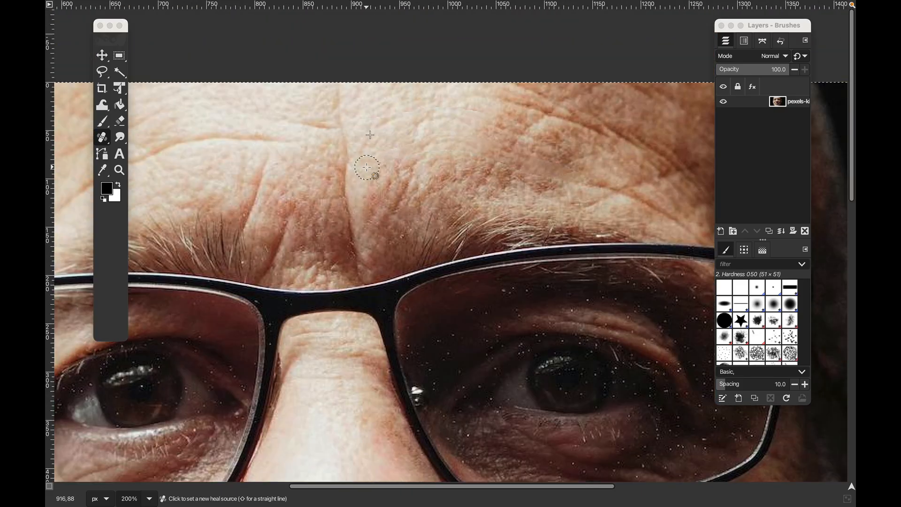
{"action": "left_click", "coordinate": [368, 131], "text": "super"}
{"action": "scroll", "coordinate": [322, 147], "scroll_direction": "up", "scroll_amount": 2}
{"action": "scroll", "coordinate": [483, 149], "scroll_direction": "down", "scroll_amount": 1}
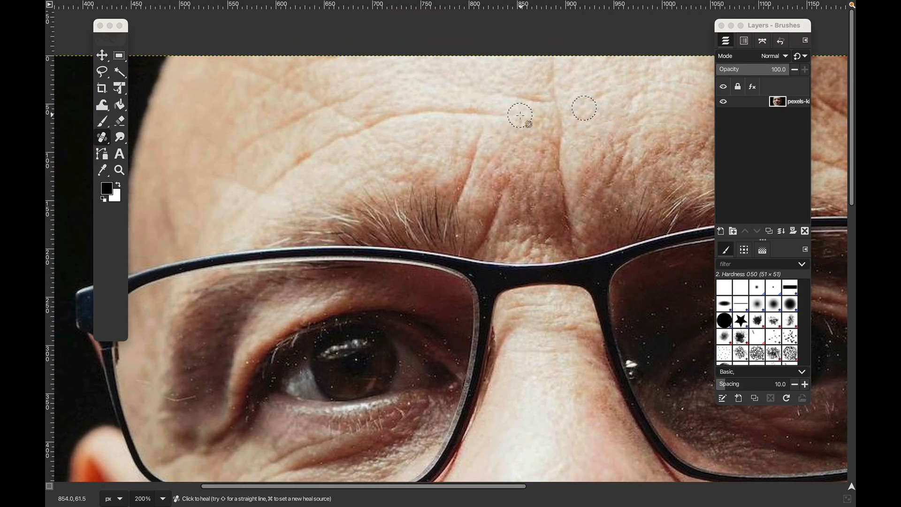
{"action": "scroll", "coordinate": [483, 100], "scroll_direction": "up", "scroll_amount": 2}
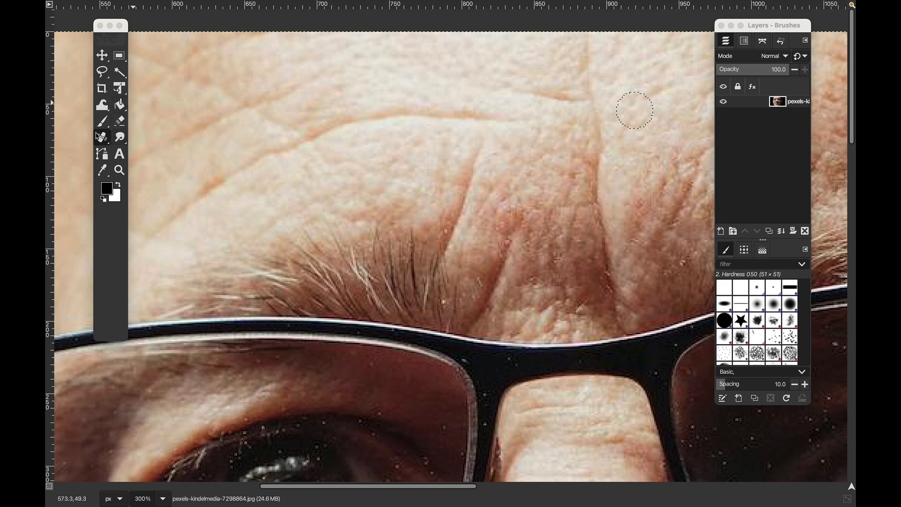
{"action": "left_click", "coordinate": [469, 90], "text": "super"}
{"action": "mouse_move", "coordinate": [512, 115]}
{"action": "left_mouse_down"}
{"action": "mouse_move", "coordinate": [364, 110]}
{"action": "mouse_move", "coordinate": [312, 121]}
{"action": "mouse_move", "coordinate": [157, 219]}
{"action": "left_mouse_up"}
{"action": "left_click", "coordinate": [357, 93], "text": "super"}
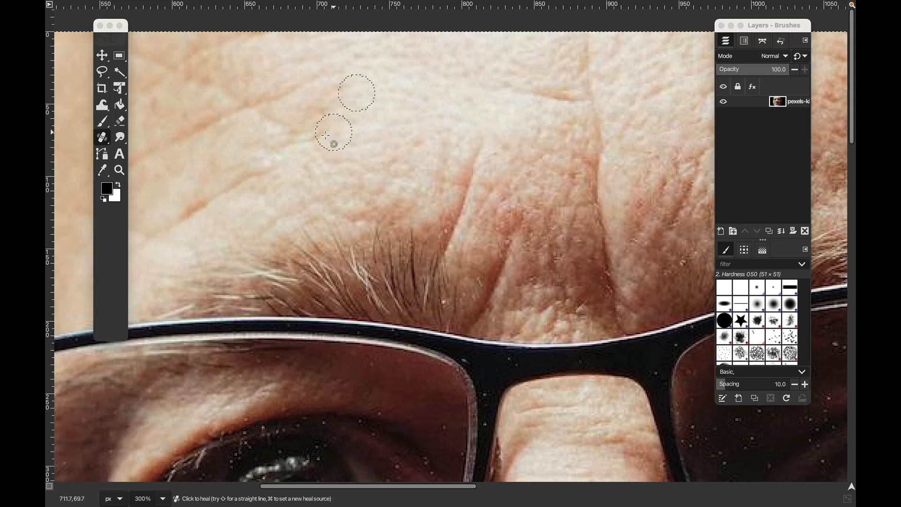
{"action": "left_click_drag", "start_coordinate": [326, 136], "coordinate": [157, 217]}
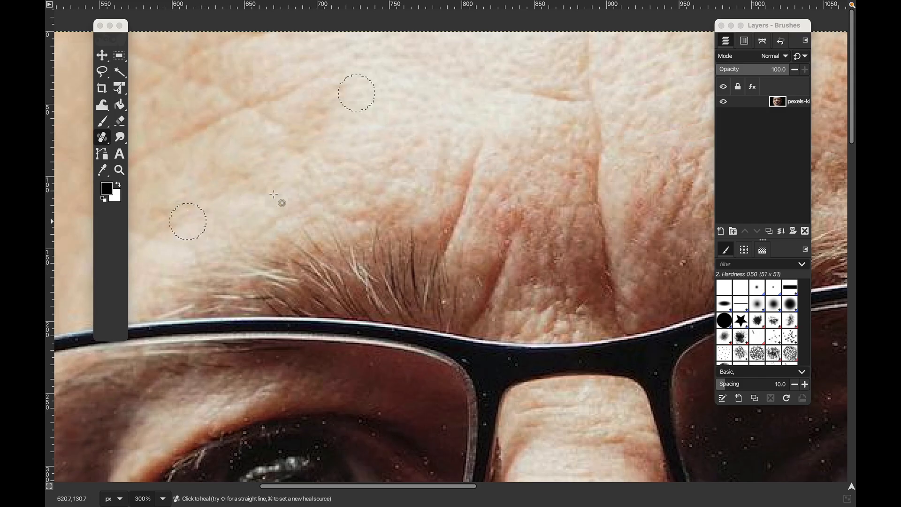
Step: Heal the short horizontal crease in the middle of the forehead with skin sampled above and beside it
{"action": "key", "text": "minus"}
{"action": "key", "text": "minus"}
{"action": "key", "text": "plus"}
{"action": "key", "text": "plus"}
{"action": "key", "text": "plus"}
{"action": "key", "text": "plus"}
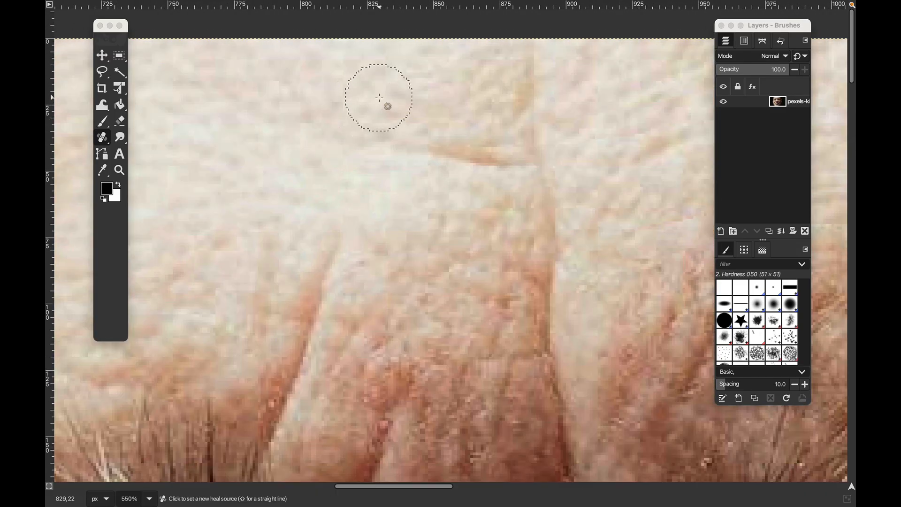
{"action": "left_click", "coordinate": [378, 96], "text": "super"}
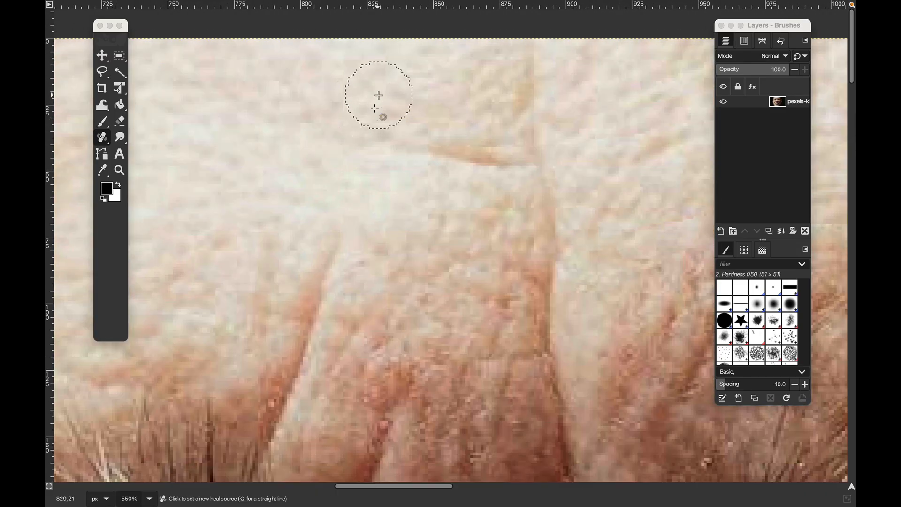
{"action": "left_click_drag", "start_coordinate": [369, 135], "coordinate": [491, 158]}
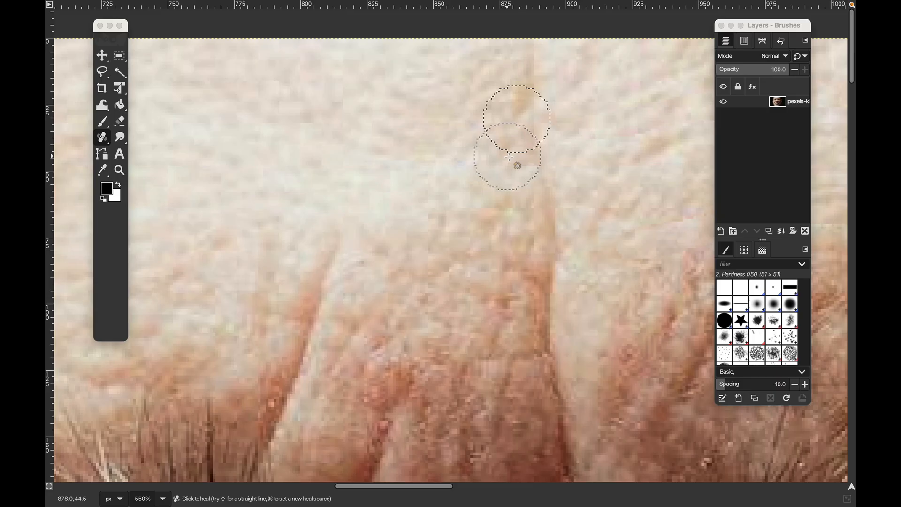
Step: Heal the upper part of the vertical crease in the middle of the forehead with smooth skin sampled beside it
{"action": "key", "text": "minus"}
{"action": "key", "text": "minus"}
{"action": "left_click", "coordinate": [502, 101], "text": "super"}
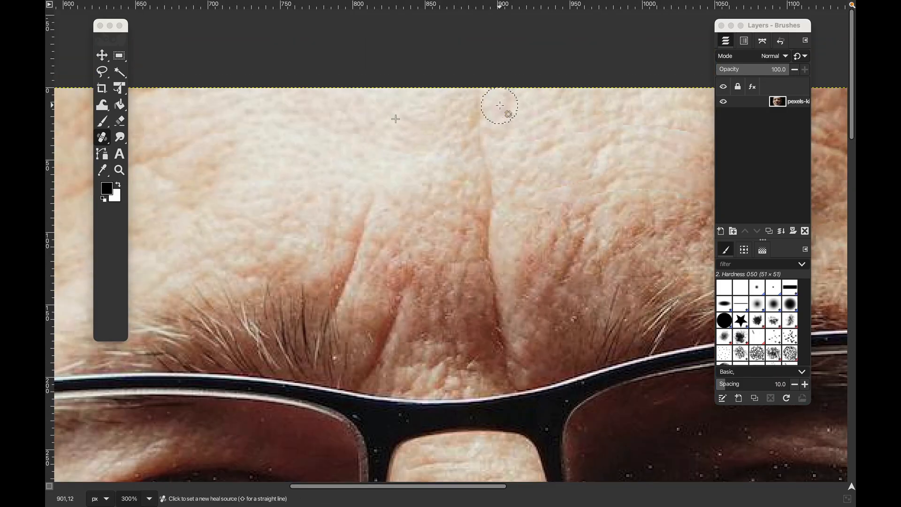
{"action": "left_click_drag", "start_coordinate": [484, 91], "coordinate": [488, 220]}
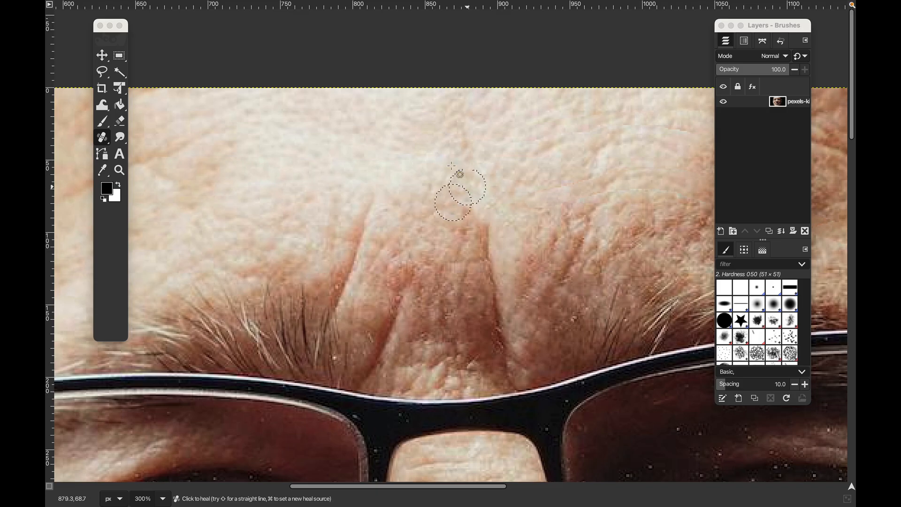
Step: Heal the remaining faint wrinkles on the upper left side of the forehead with skin sampled nearby
{"action": "key", "text": "minus"}
{"action": "key", "text": "minus"}
{"action": "key", "text": "minus"}
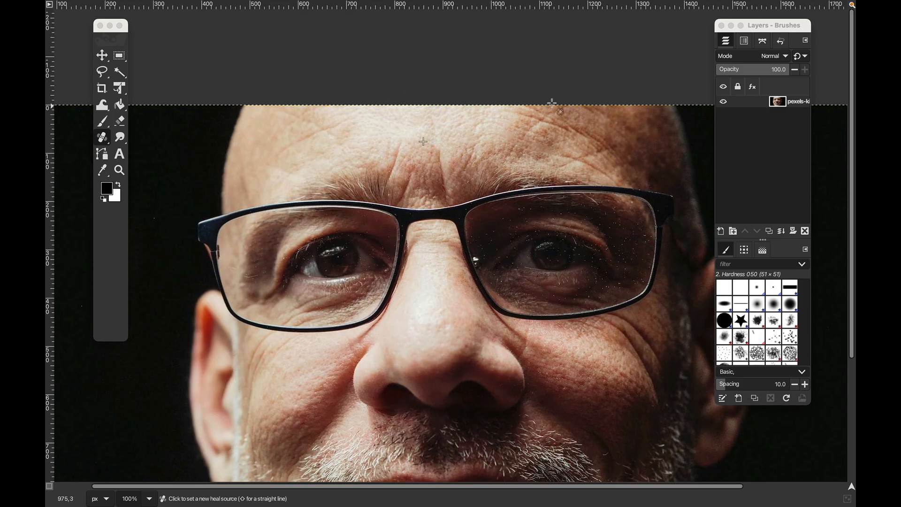
{"action": "key", "text": "plus"}
{"action": "key", "text": "plus"}
{"action": "left_click", "coordinate": [287, 157], "text": "super"}
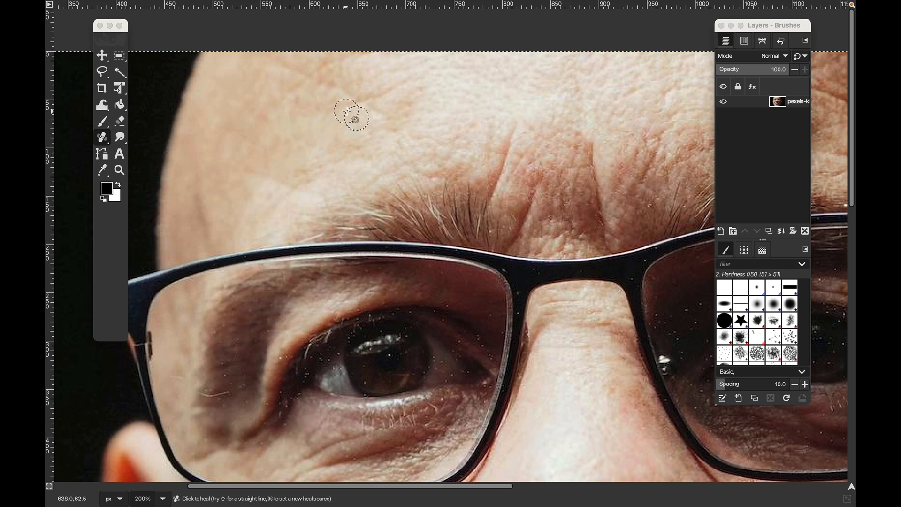
{"action": "left_click", "coordinate": [431, 78], "text": "super"}
{"action": "left_click", "coordinate": [406, 80]}
{"action": "scroll", "coordinate": [331, 150], "scroll_direction": "up", "scroll_amount": 1}
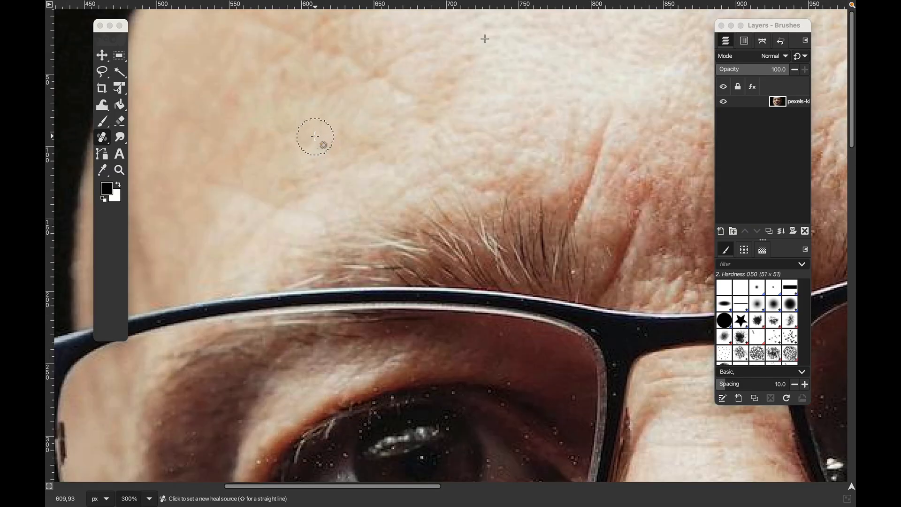
Step: Try to heal the outer curved wrinkle on the left-hand cheek below the glasses, resampling the skin between attempts
{"action": "scroll", "coordinate": [315, 137], "scroll_direction": "down", "scroll_amount": 3}
{"action": "scroll", "coordinate": [263, 125], "scroll_direction": "down", "scroll_amount": 1}
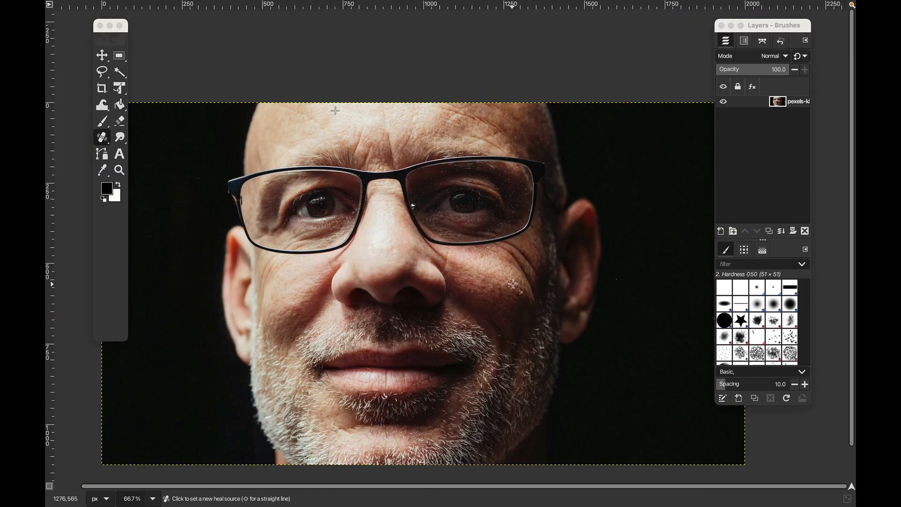
{"action": "scroll", "coordinate": [301, 284], "scroll_direction": "up", "scroll_amount": 5}
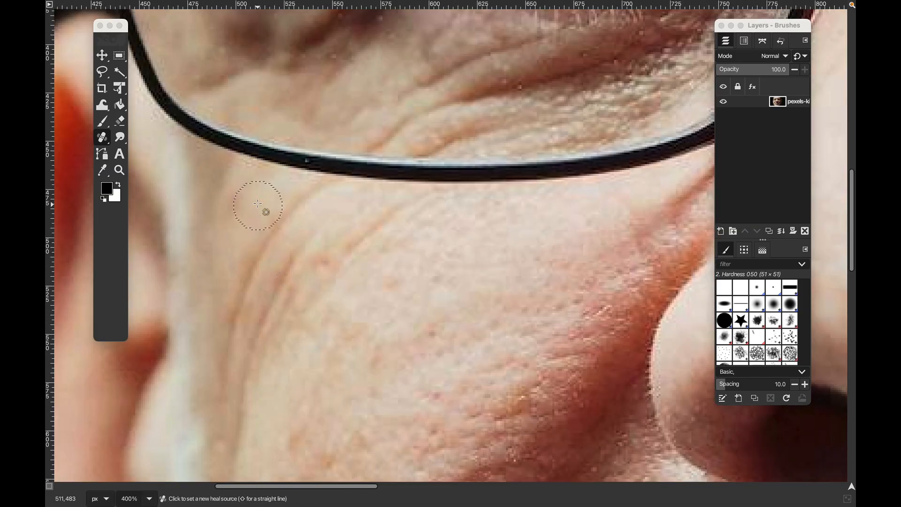
{"action": "mouse_move", "coordinate": [307, 204]}
{"action": "left_mouse_down"}
{"action": "mouse_move", "coordinate": [268, 249]}
{"action": "mouse_move", "coordinate": [238, 317]}
{"action": "mouse_move", "coordinate": [233, 359]}
{"action": "left_mouse_up"}
{"action": "key", "text": "super+z"}
{"action": "left_click", "coordinate": [259, 202], "text": "super"}
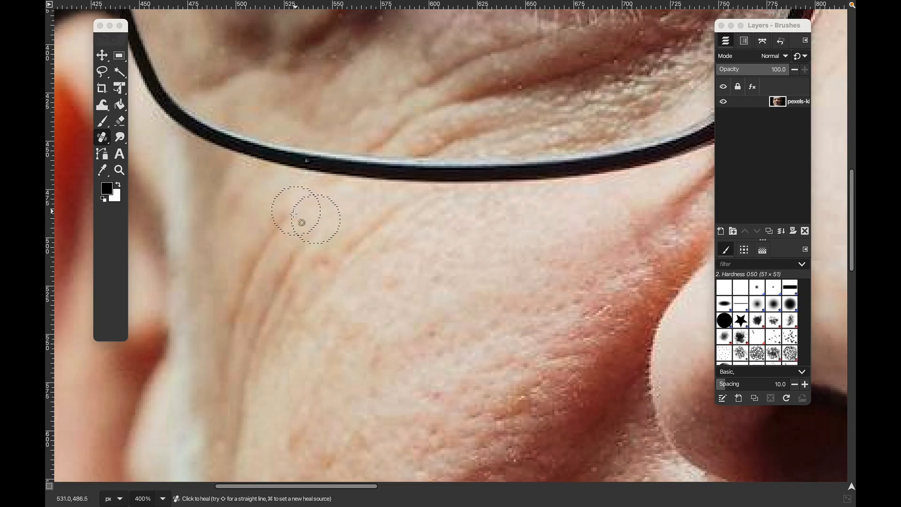
{"action": "left_click_drag", "start_coordinate": [251, 292], "coordinate": [247, 301]}
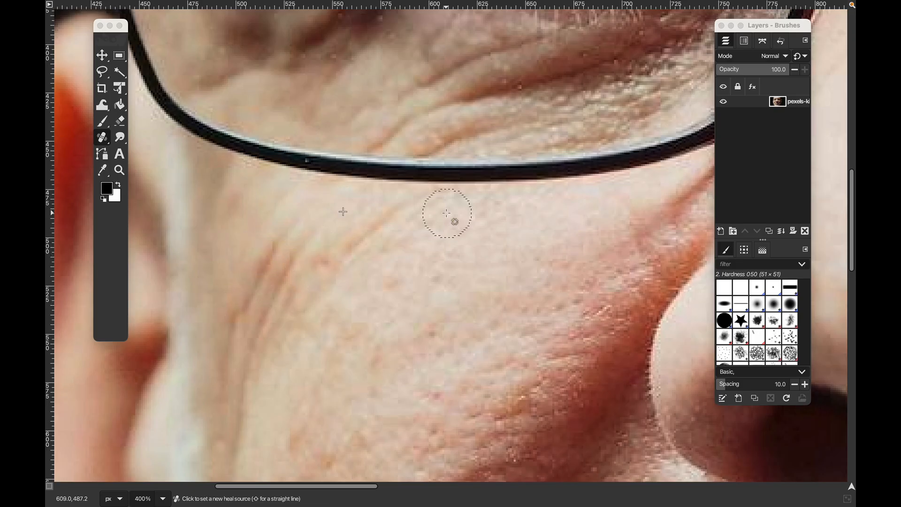
{"action": "key", "text": "super+z"}
Step: Heal the inner curved wrinkle on the left-hand cheek below the glasses with smooth skin sampled beside it
{"action": "scroll", "coordinate": [333, 223], "scroll_direction": "down", "scroll_amount": 3}
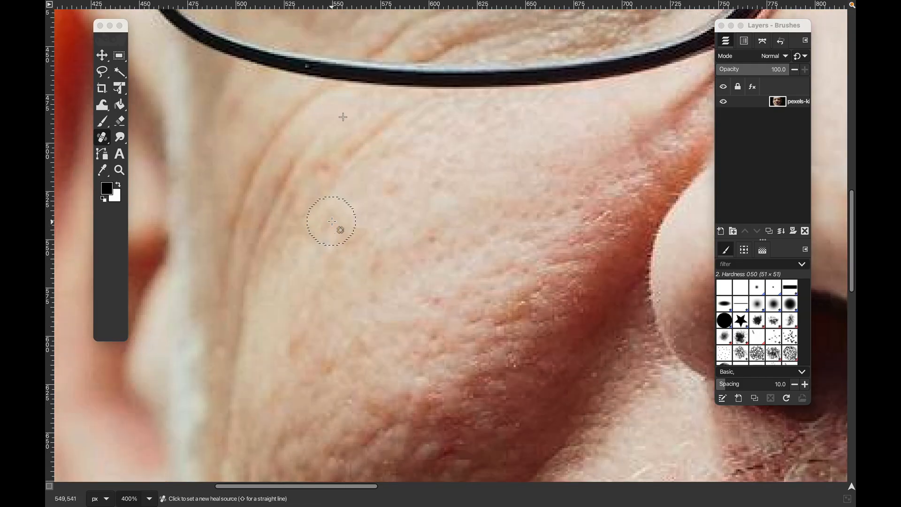
{"action": "left_click", "coordinate": [444, 134], "text": "ctrl"}
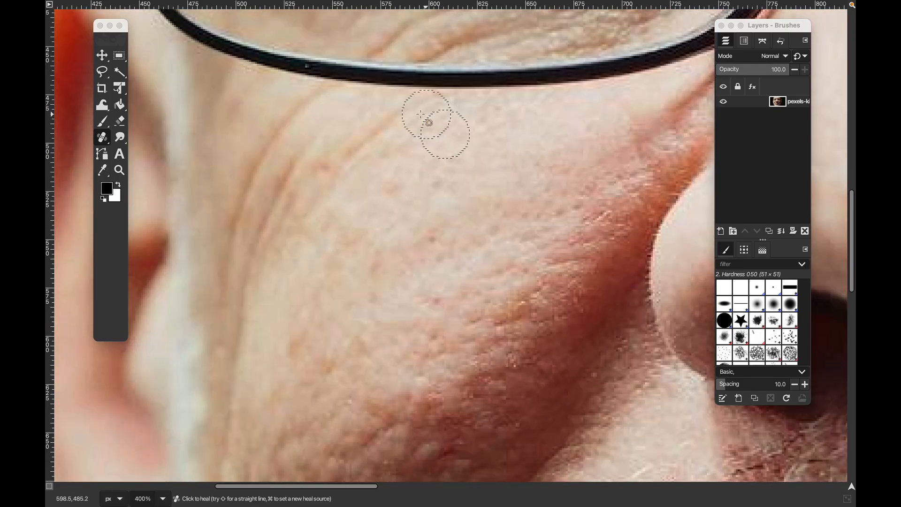
{"action": "left_click", "coordinate": [320, 243], "text": "ctrl"}
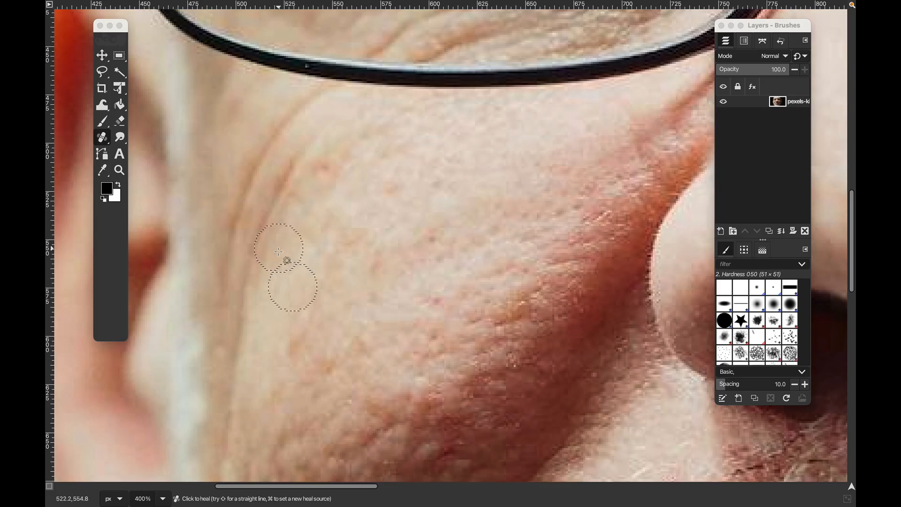
{"action": "scroll", "coordinate": [291, 259], "scroll_direction": "down", "scroll_amount": 3}
{"action": "scroll", "coordinate": [399, 181], "scroll_direction": "down", "scroll_amount": 2}
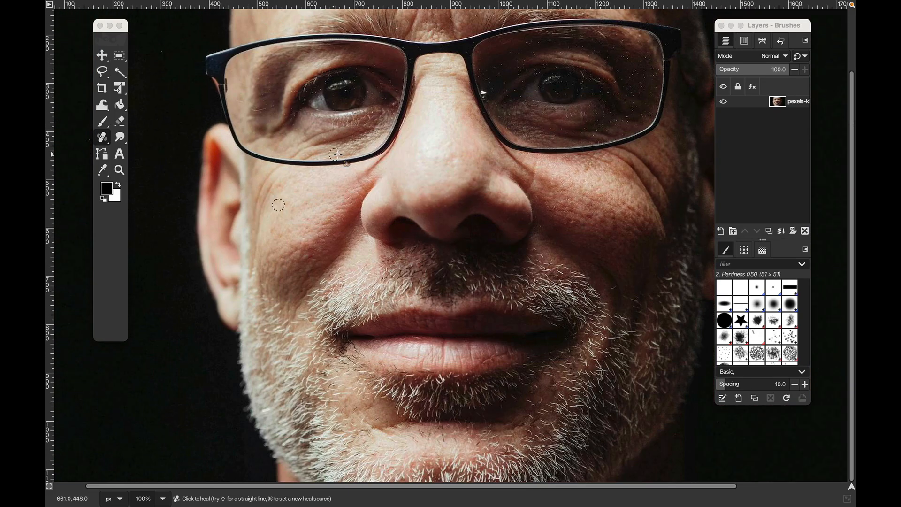
Step: Try to heal the outer crease on the right-hand cheek below the glasses with skin sampled on its outer side, undoing each attempt
{"action": "scroll", "coordinate": [585, 165], "scroll_direction": "right", "scroll_amount": 5}
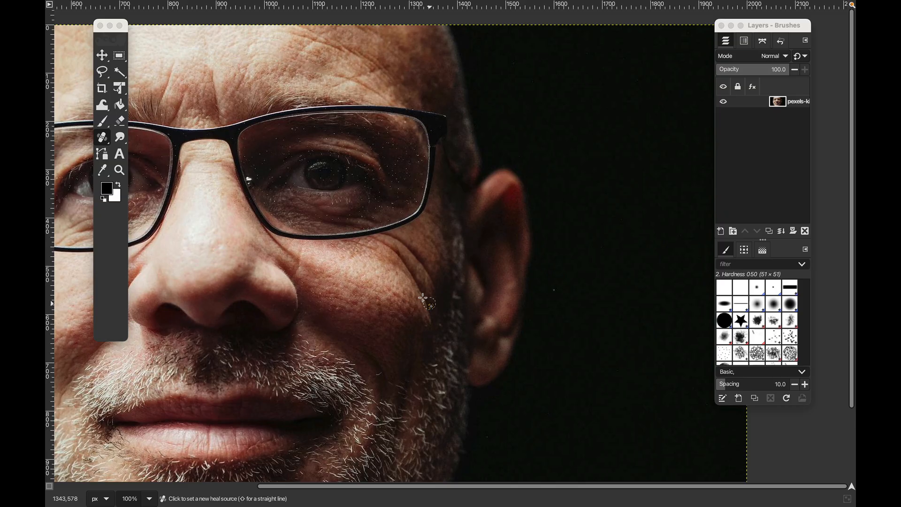
{"action": "scroll", "coordinate": [428, 258], "scroll_direction": "down", "scroll_amount": 1}
{"action": "scroll", "coordinate": [432, 256], "scroll_direction": "up", "scroll_amount": 5}
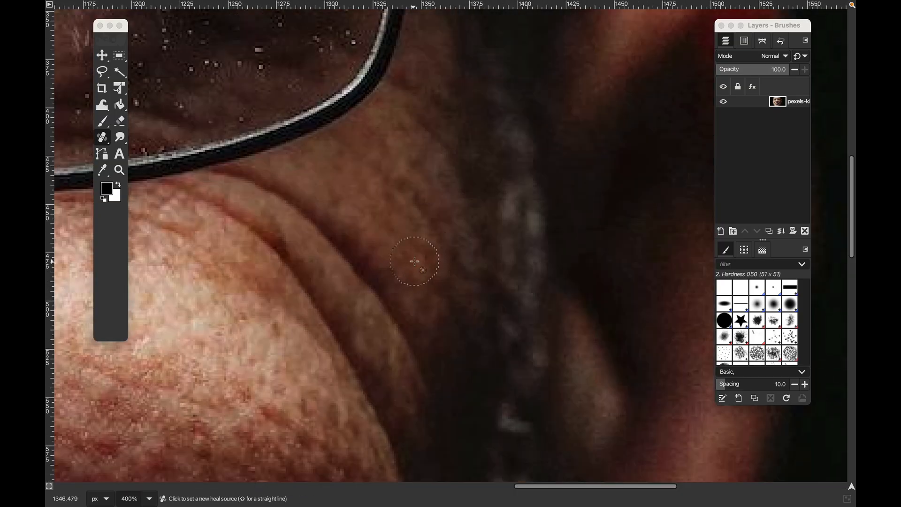
{"action": "left_click", "coordinate": [415, 261], "text": "super"}
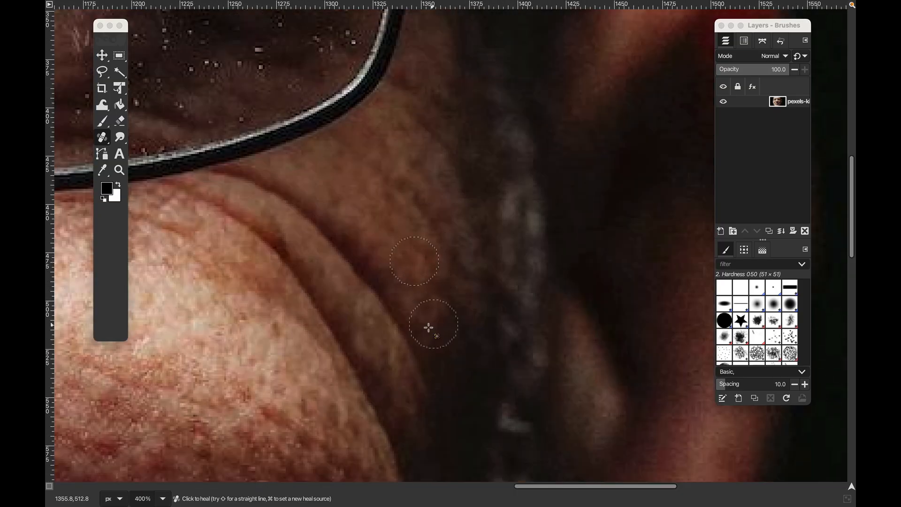
{"action": "mouse_move", "coordinate": [431, 374]}
{"action": "left_mouse_down"}
{"action": "mouse_move", "coordinate": [387, 289]}
{"action": "mouse_move", "coordinate": [297, 197]}
{"action": "left_mouse_up"}
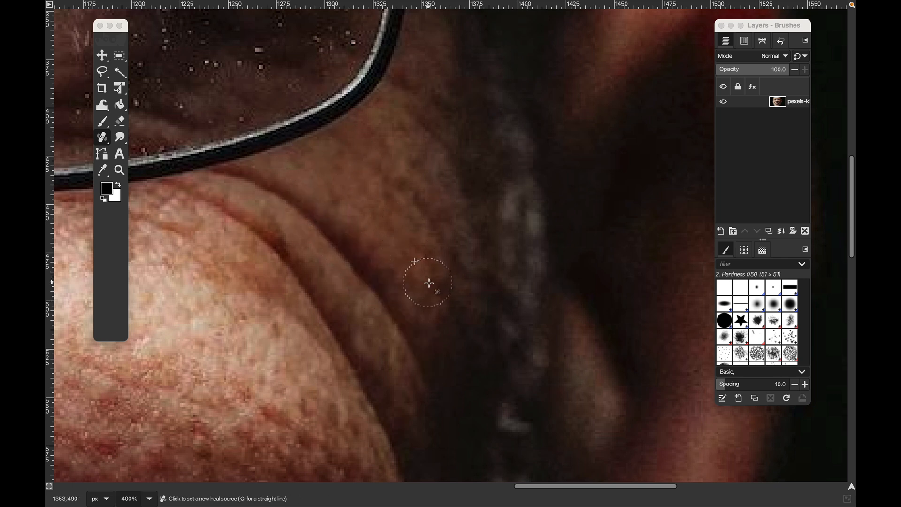
{"action": "left_click", "coordinate": [424, 275], "text": "super"}
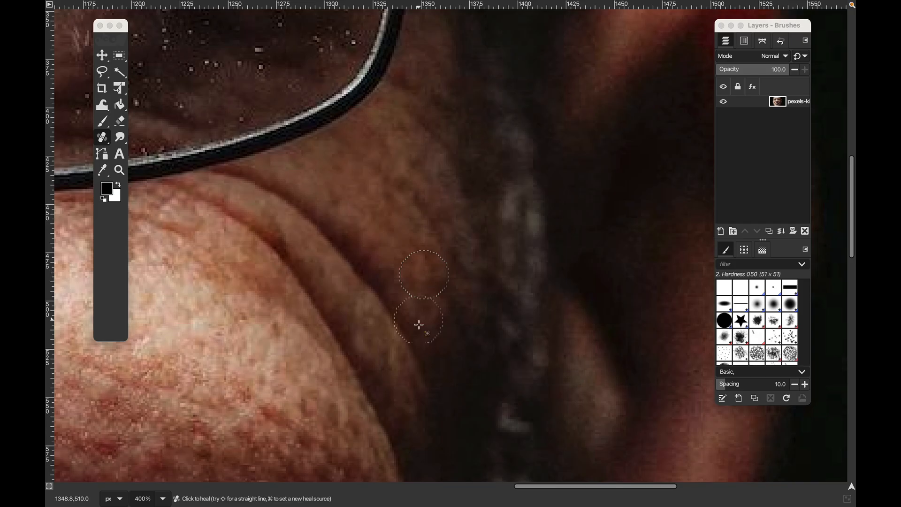
{"action": "mouse_move", "coordinate": [409, 330]}
{"action": "left_mouse_down"}
{"action": "mouse_move", "coordinate": [370, 271]}
{"action": "mouse_move", "coordinate": [284, 200]}
{"action": "left_mouse_up"}
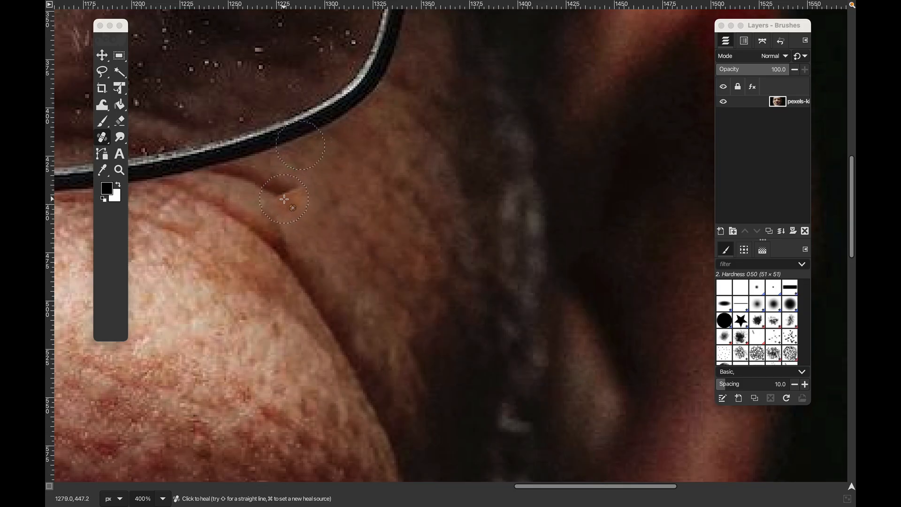
{"action": "key", "text": "super+z"}
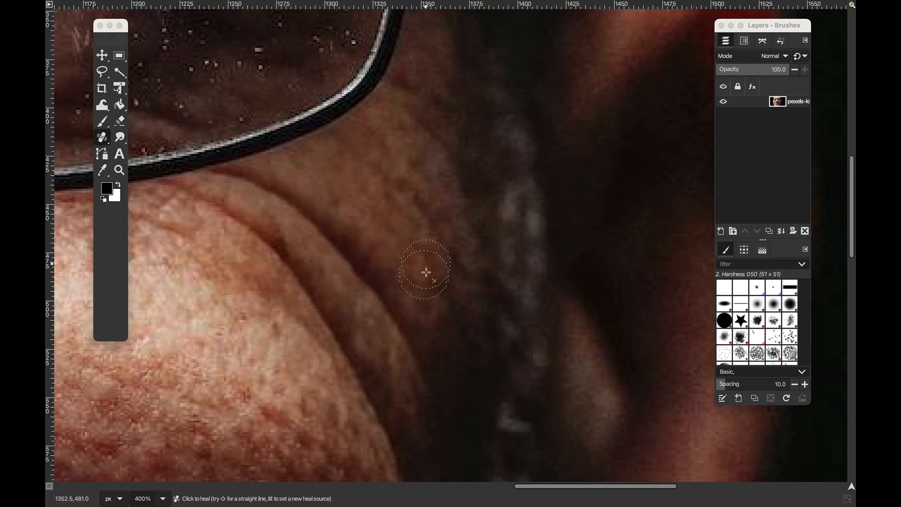
Step: Heal the lower part of the outer crease on the right-hand cheek with adjacent skin, undoing the extra stroke beside the glasses rim
{"action": "left_click_drag", "start_coordinate": [420, 338], "coordinate": [306, 218]}
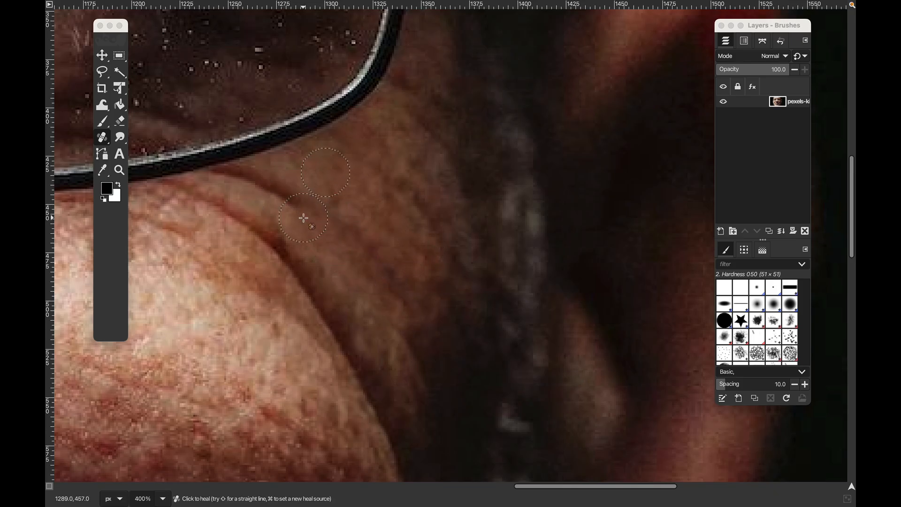
{"action": "left_click", "coordinate": [328, 173], "text": "ctrl"}
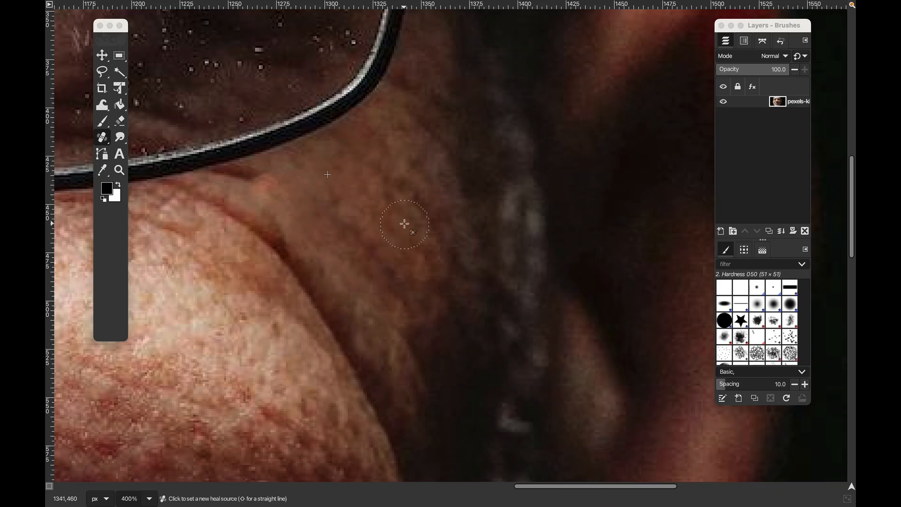
{"action": "key", "text": "super+z"}
{"action": "scroll", "coordinate": [451, 273], "scroll_direction": "down", "scroll_amount": 2}
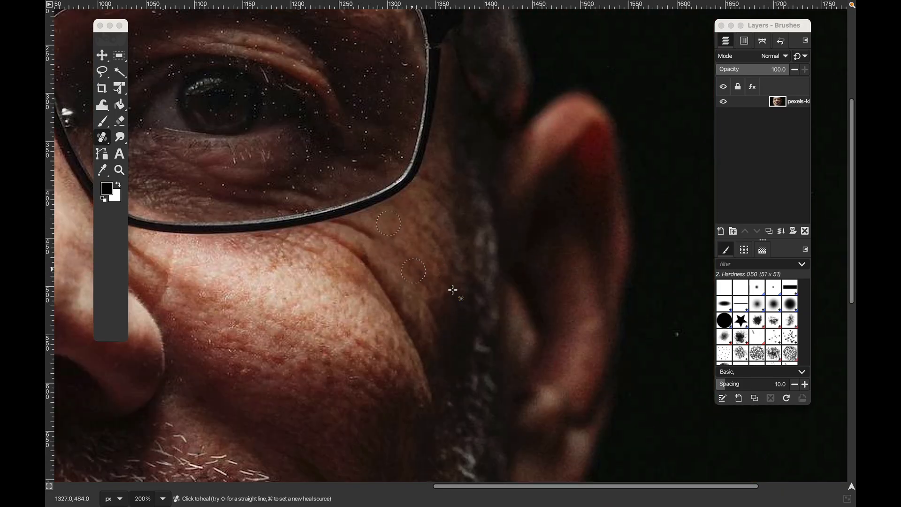
Step: Reduce the brush size to 12 and heal the upper part of the outer right-hand cheek crease with skin sampled close by
{"action": "scroll", "coordinate": [423, 300], "scroll_direction": "down", "scroll_amount": 2}
{"action": "scroll", "coordinate": [402, 228], "scroll_direction": "up", "scroll_amount": 3}
{"action": "scroll", "coordinate": [402, 228], "scroll_direction": "up", "scroll_amount": 2}
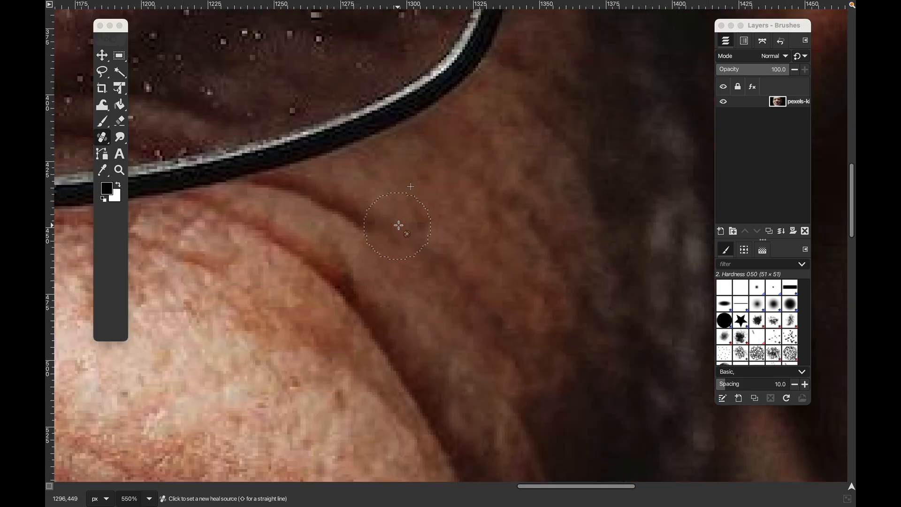
{"action": "key", "text": "bracketleft"}
{"action": "key", "text": "bracketleft"}
{"action": "key", "text": "bracketleft"}
{"action": "key", "text": "bracketleft"}
{"action": "key", "text": "bracketleft"}
{"action": "key", "text": "bracketleft"}
{"action": "key", "text": "bracketleft"}
{"action": "key", "text": "bracketleft"}
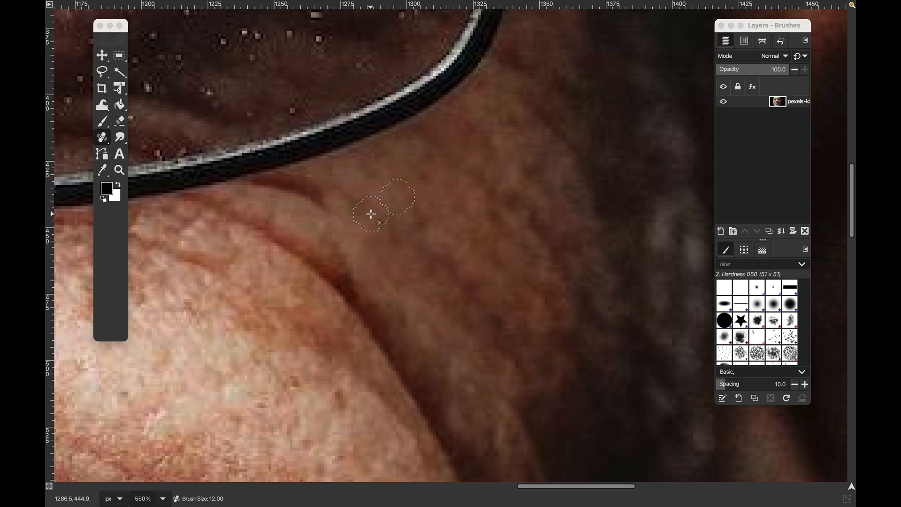
{"action": "left_click", "coordinate": [289, 212], "text": "ctrl"}
{"action": "left_click_drag", "start_coordinate": [329, 206], "coordinate": [292, 189]}
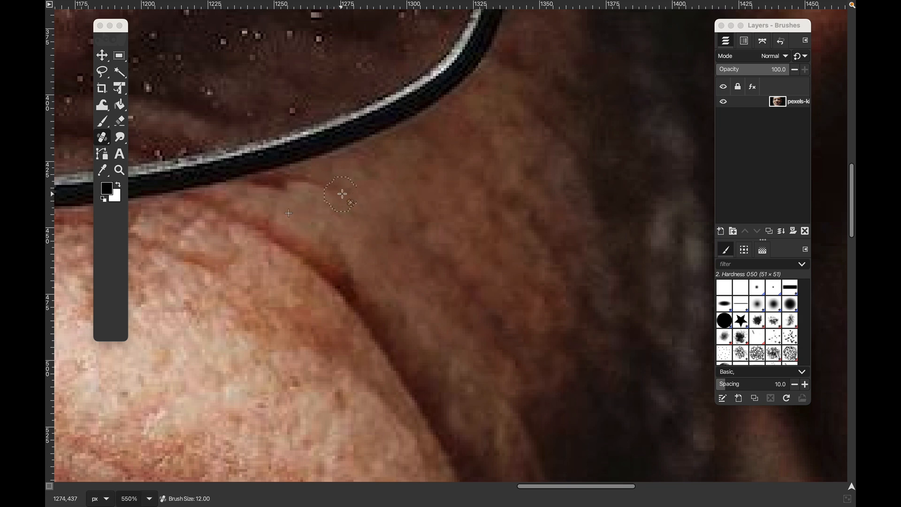
Step: Resample skin beside the outer right-hand cheek crease and heal its last short piece against the glasses rim
{"action": "left_click", "coordinate": [377, 186], "text": "ctrl"}
{"action": "scroll", "coordinate": [404, 218], "scroll_direction": "down", "scroll_amount": 6}
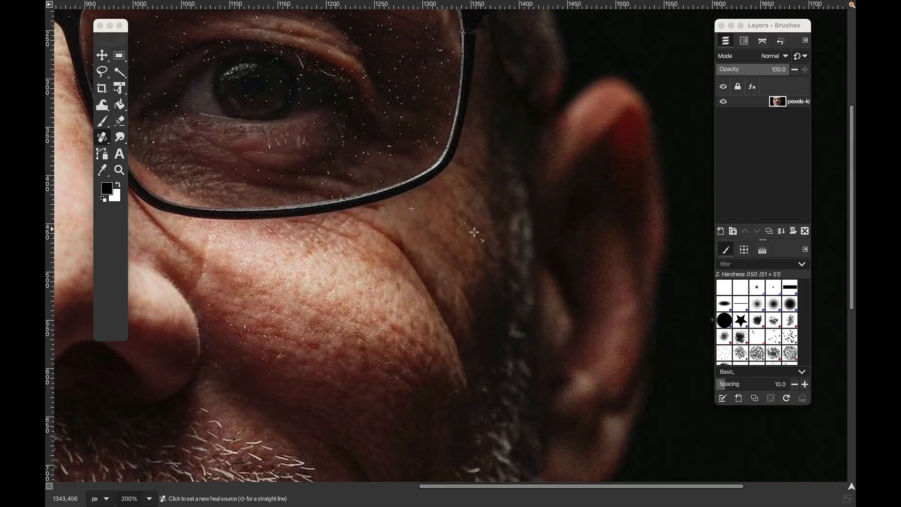
{"action": "scroll", "coordinate": [452, 226], "scroll_direction": "up", "scroll_amount": 6}
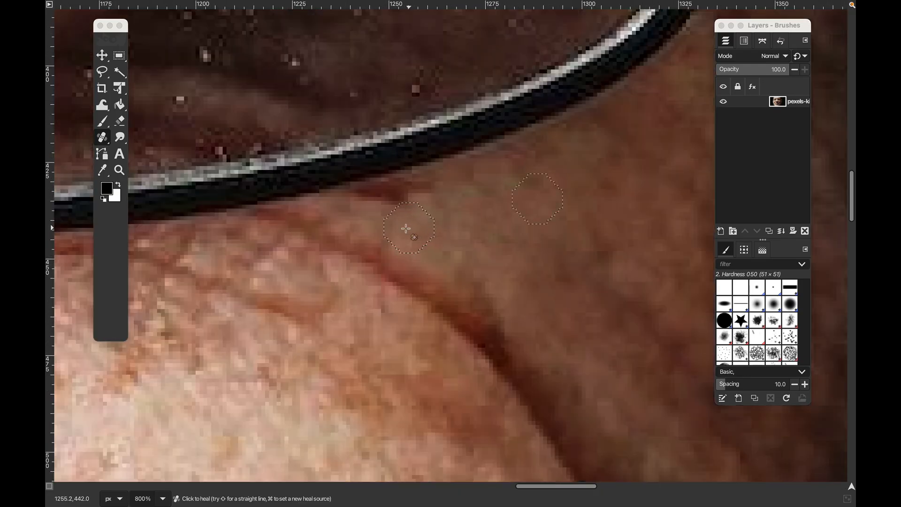
{"action": "mouse_move", "coordinate": [413, 205]}
{"action": "left_mouse_down"}
{"action": "mouse_move", "coordinate": [380, 200]}
{"action": "mouse_move", "coordinate": [406, 200]}
{"action": "mouse_move", "coordinate": [400, 194]}
{"action": "mouse_move", "coordinate": [358, 202]}
{"action": "left_mouse_up"}
{"action": "scroll", "coordinate": [358, 201], "scroll_direction": "down", "scroll_amount": 6}
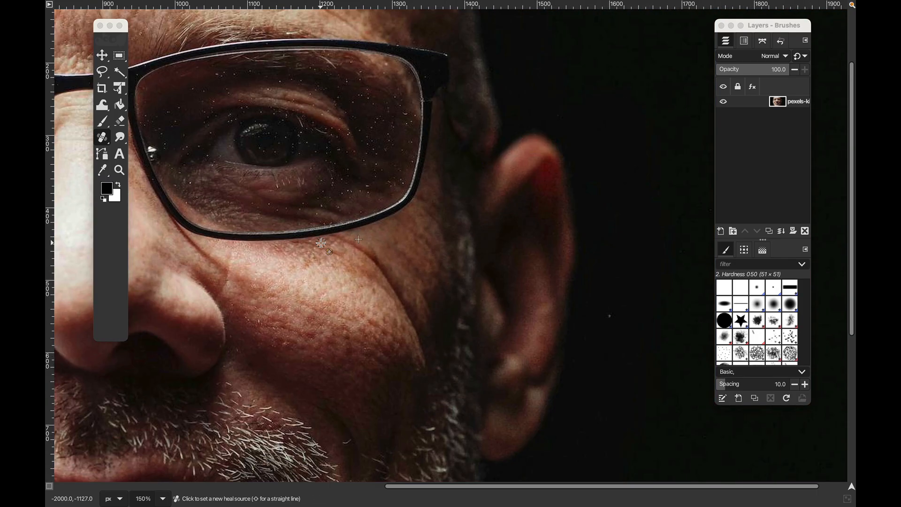
Step: Review the retouched face and the right-hand forehead wrinkles, and set the healing brush size to 15
{"action": "scroll", "coordinate": [482, 252], "scroll_direction": "down", "scroll_amount": 4}
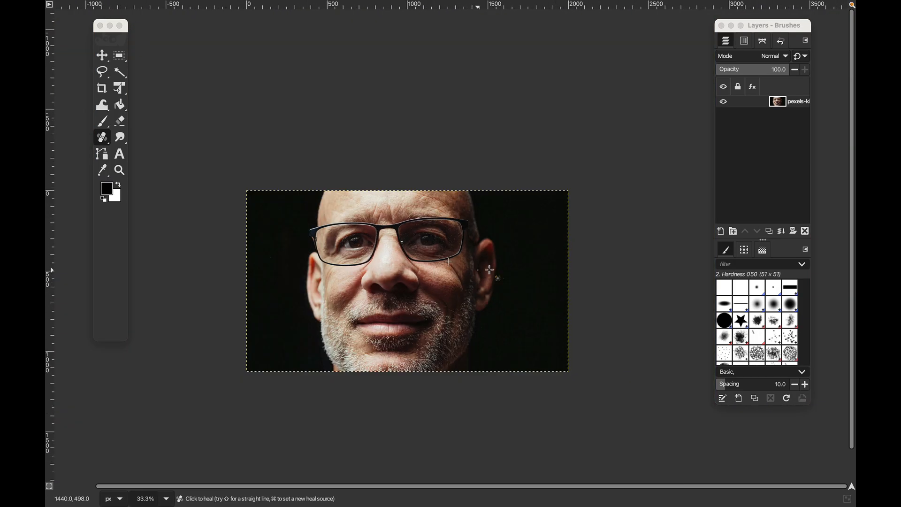
{"action": "scroll", "coordinate": [474, 172], "scroll_direction": "up", "scroll_amount": 7}
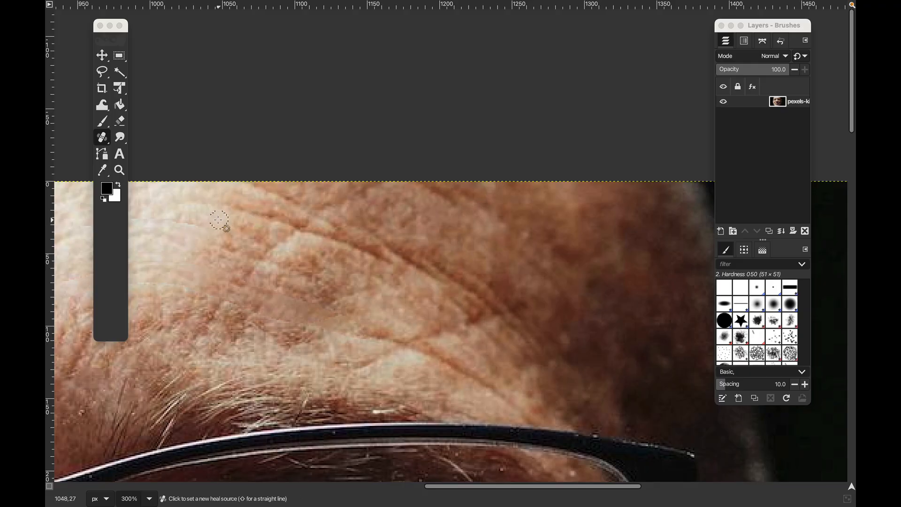
{"action": "key", "text": "bracketleft"}
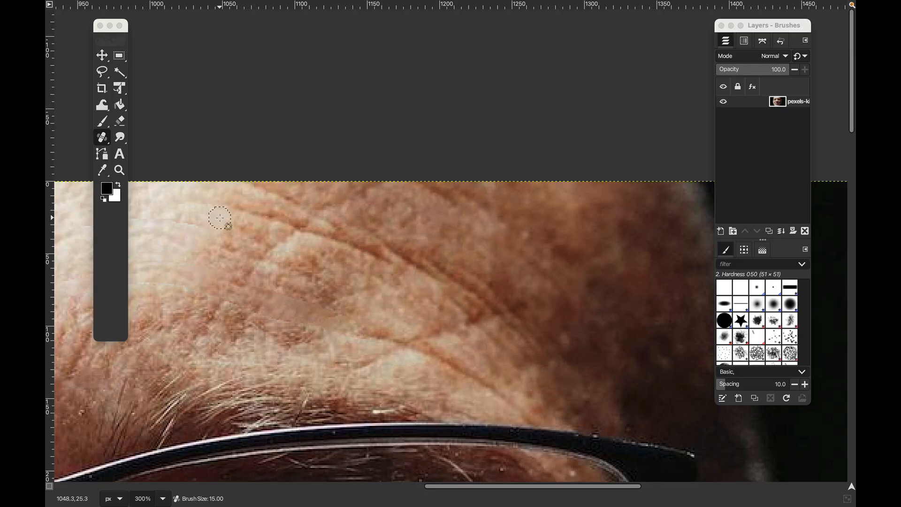
{"action": "scroll", "coordinate": [493, 135], "scroll_direction": "down", "scroll_amount": 4}
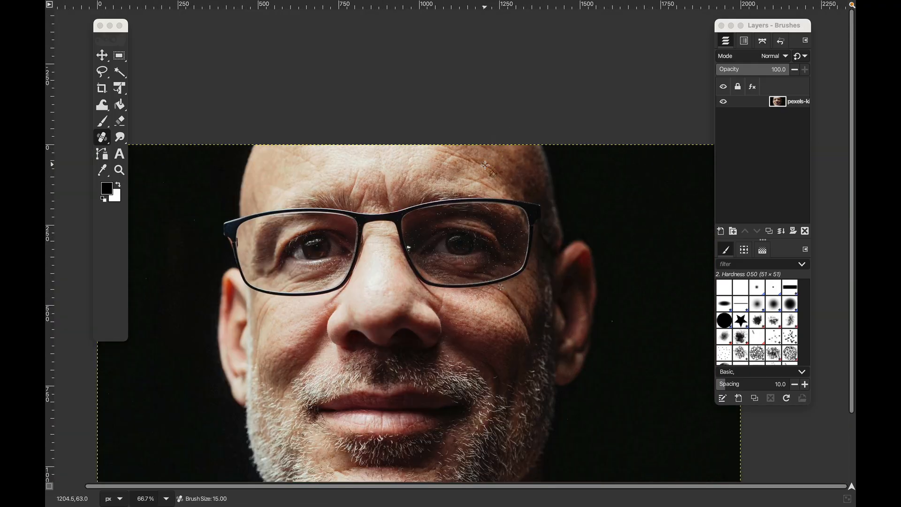
{"action": "scroll", "coordinate": [475, 240], "scroll_direction": "down", "scroll_amount": 3}
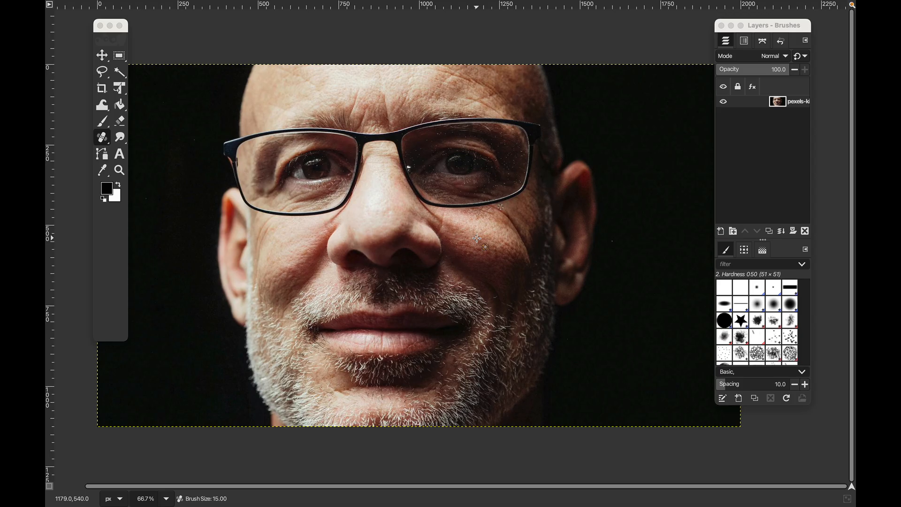